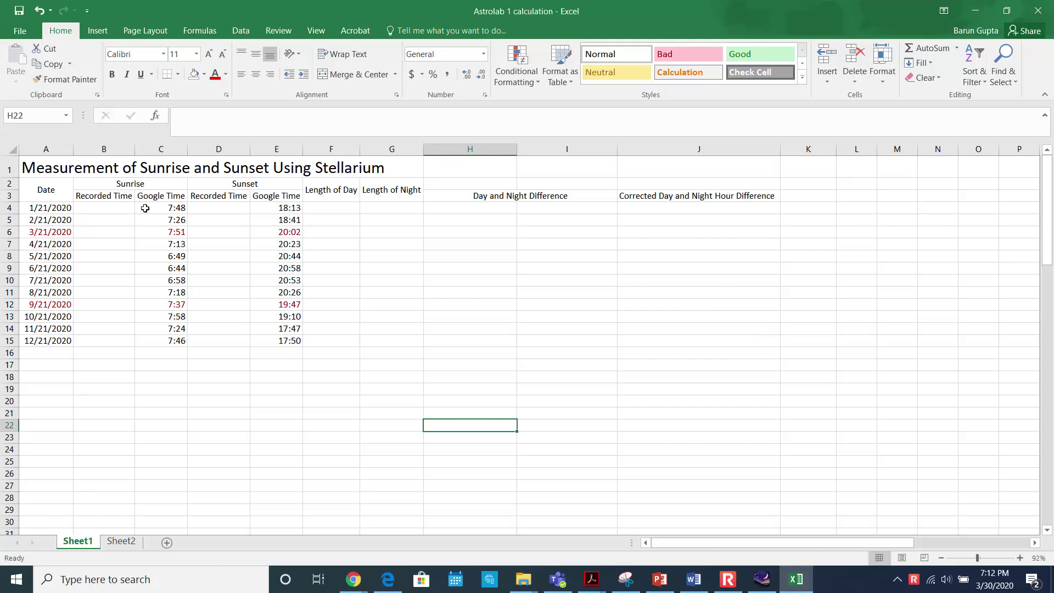
- Examine the sunrise and sunset Google Time columns, the 1/21/2020 row and the sunrise Recorded Time column
click(164, 194)
drag(165, 194, 160, 339)
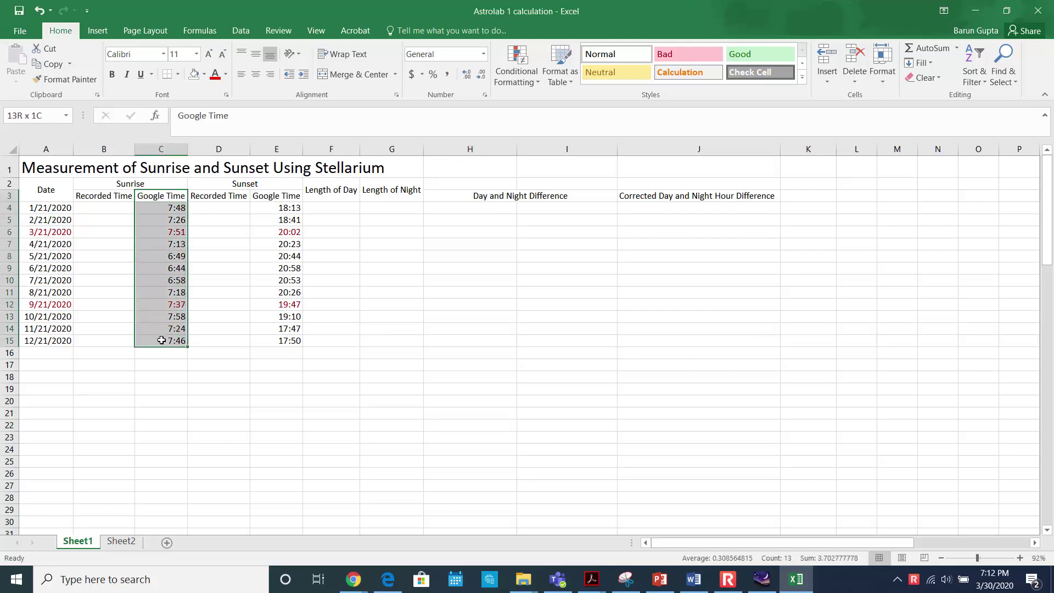
click(288, 199)
drag(288, 207, 277, 336)
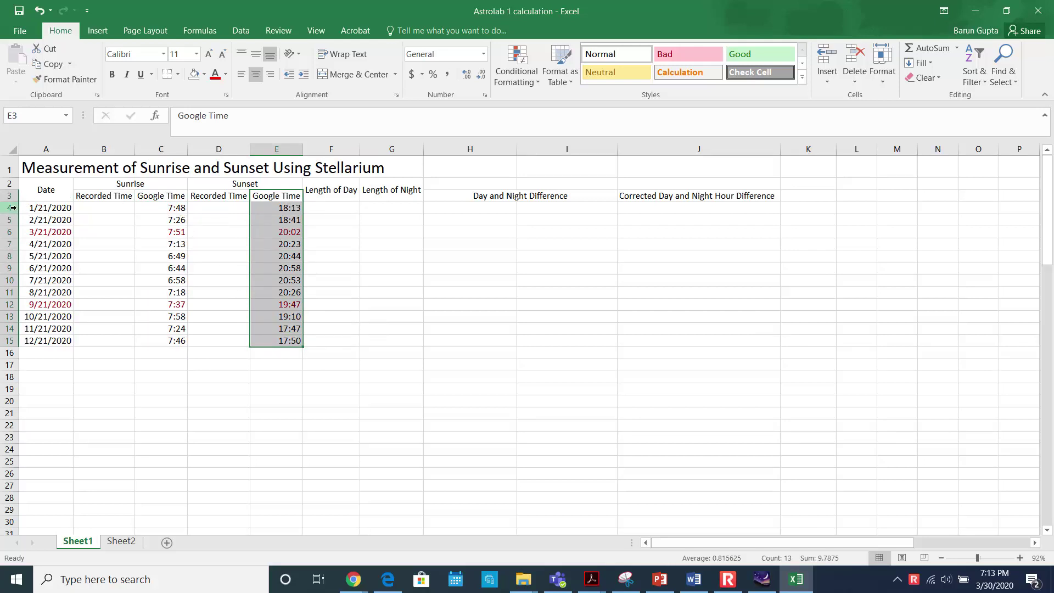
drag(14, 208, 11, 208)
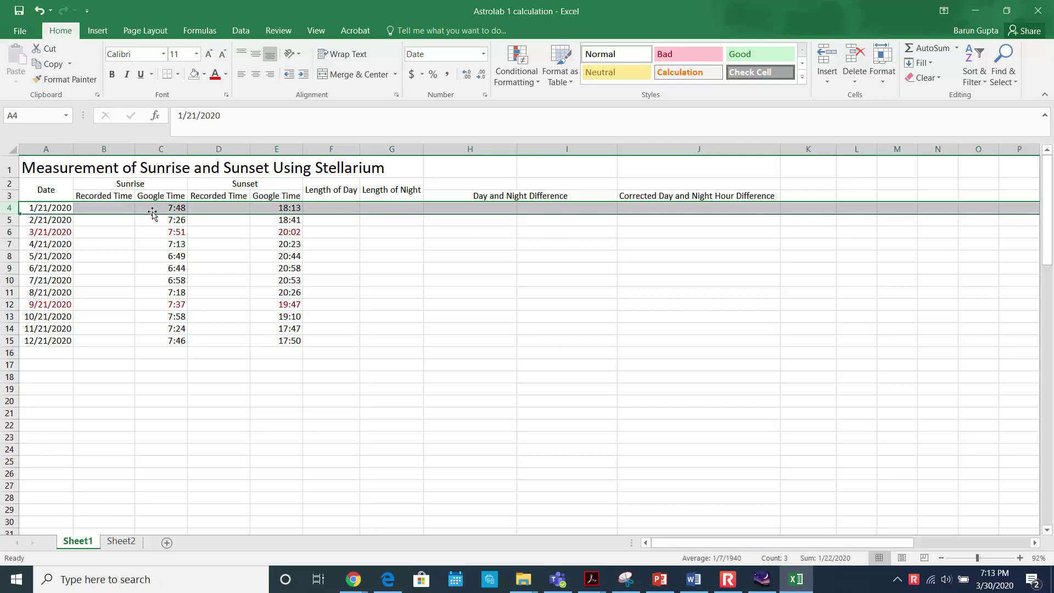
click(172, 209)
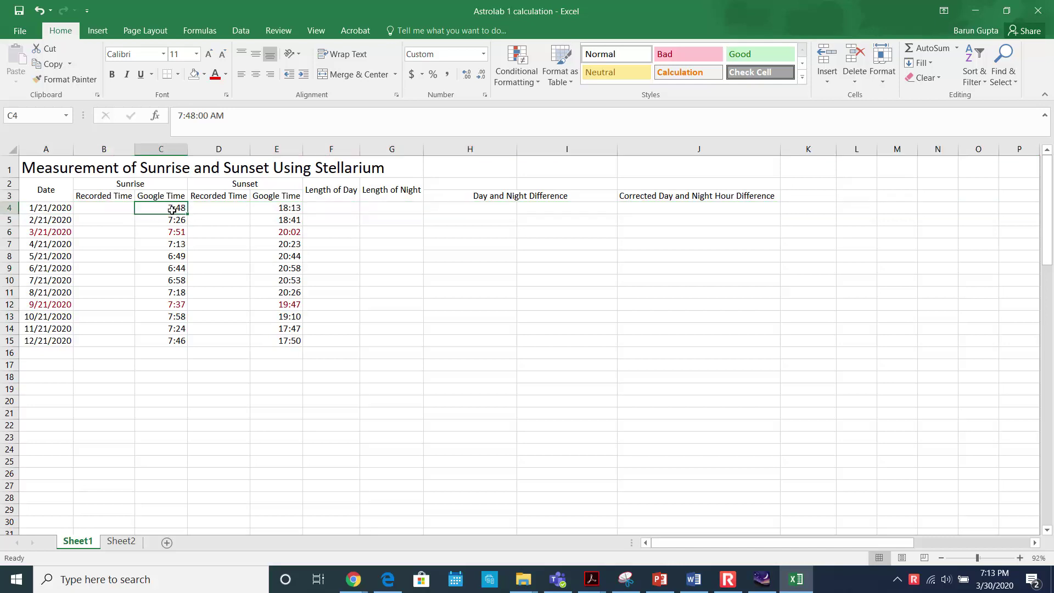
click(283, 207)
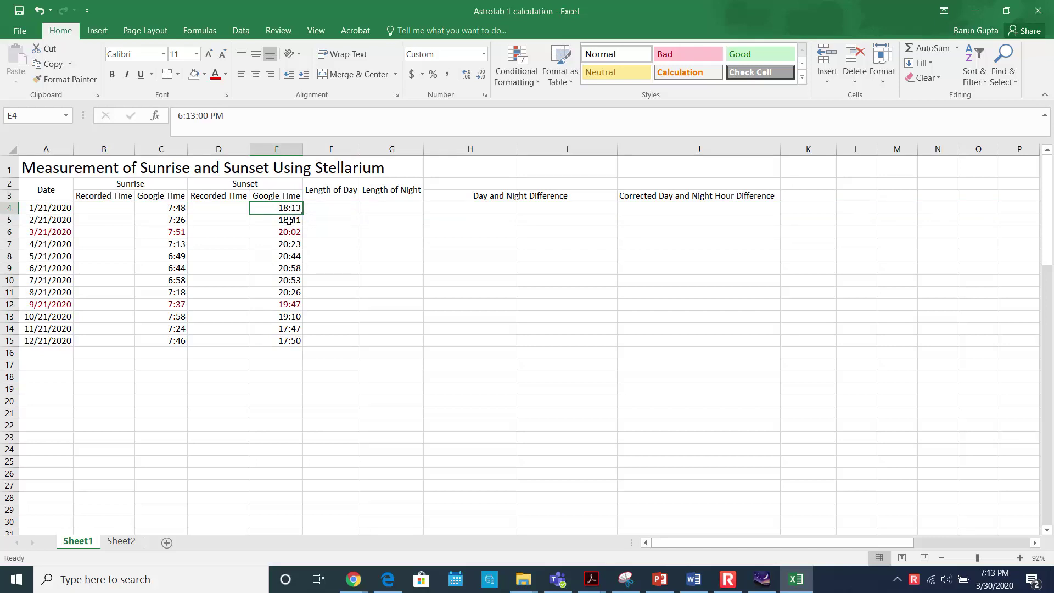
click(174, 209)
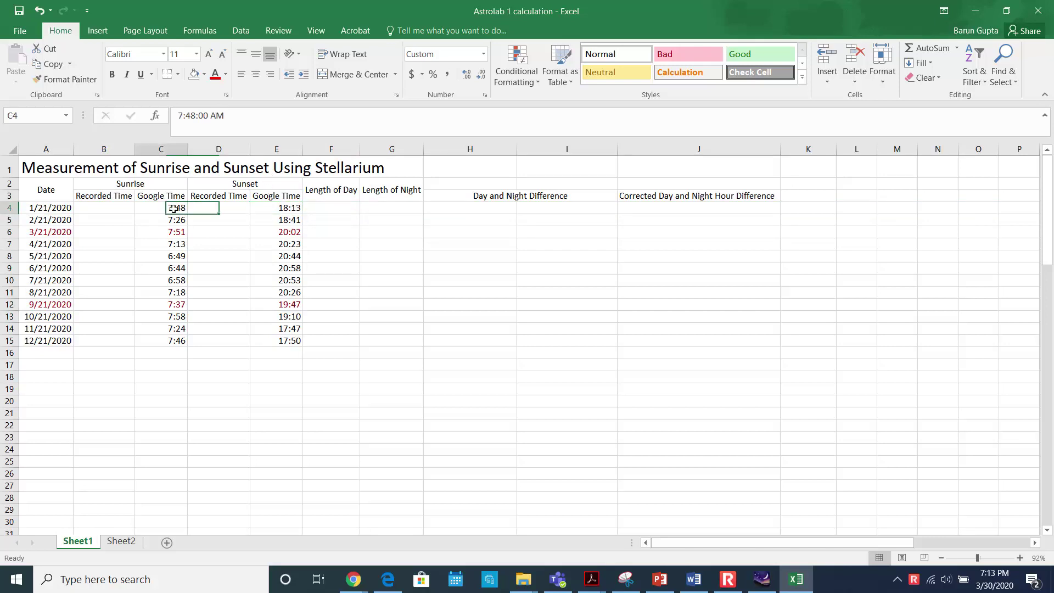
click(288, 208)
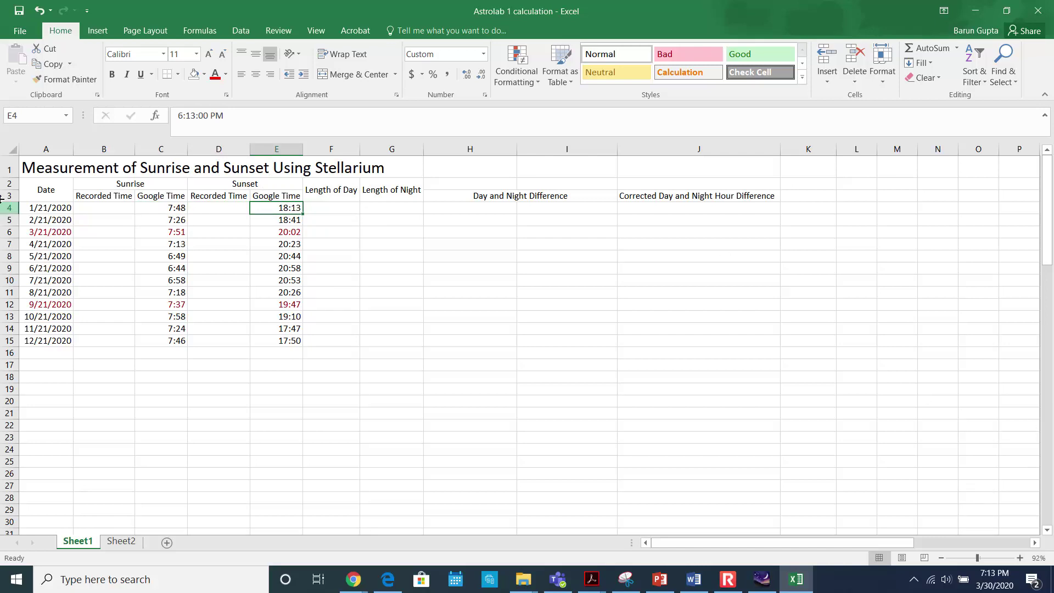
drag(125, 208, 107, 336)
click(201, 390)
drag(157, 196, 170, 342)
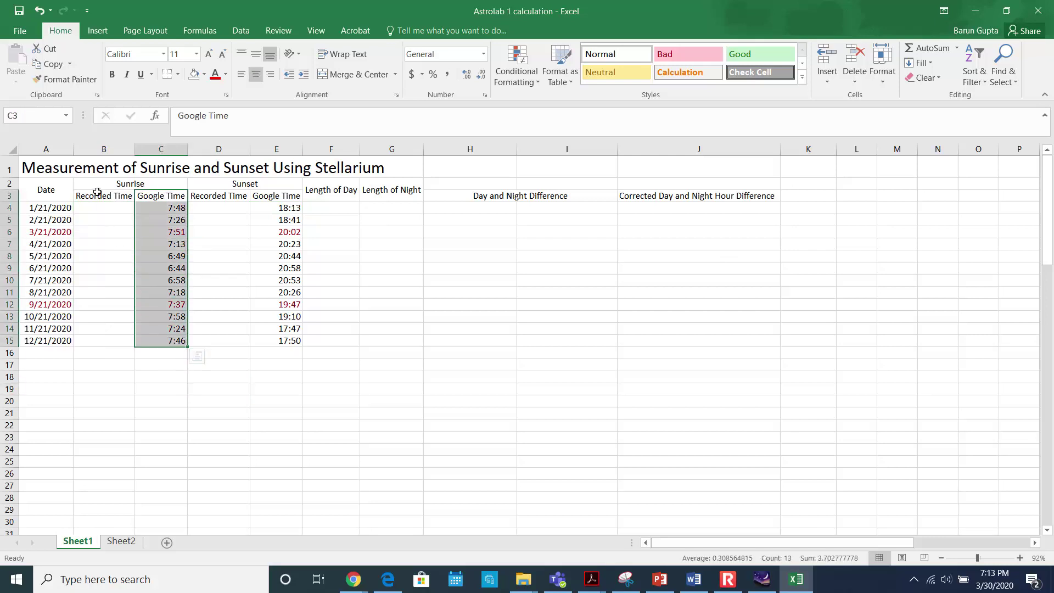
drag(98, 194, 117, 348)
click(257, 401)
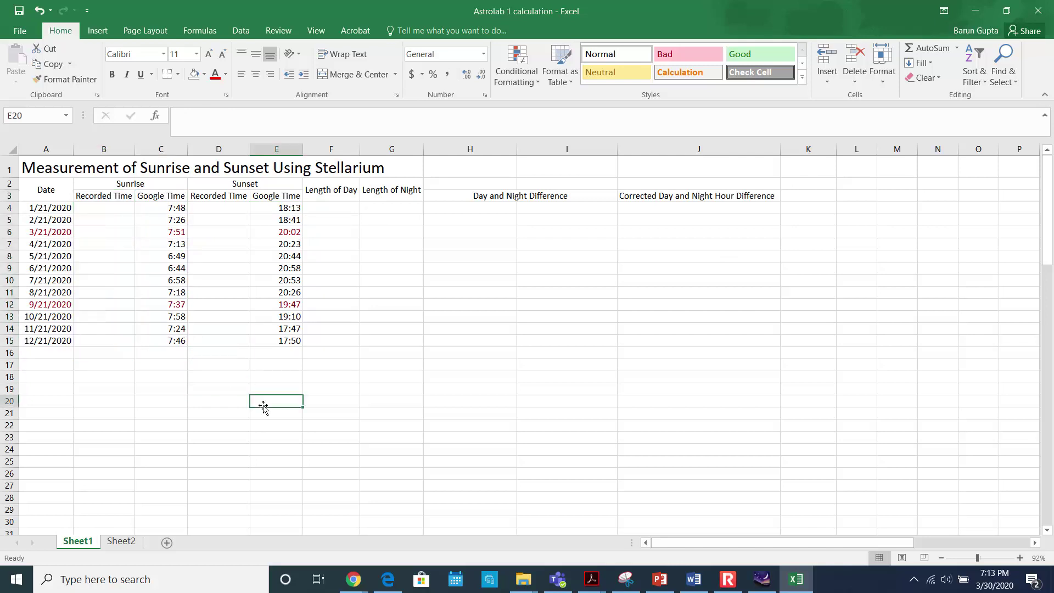
- Calculate the 1/21/2020 Length of Day in F4 from the sunset and sunrise Google times with =MOD((E4-C4),1)
click(327, 209)
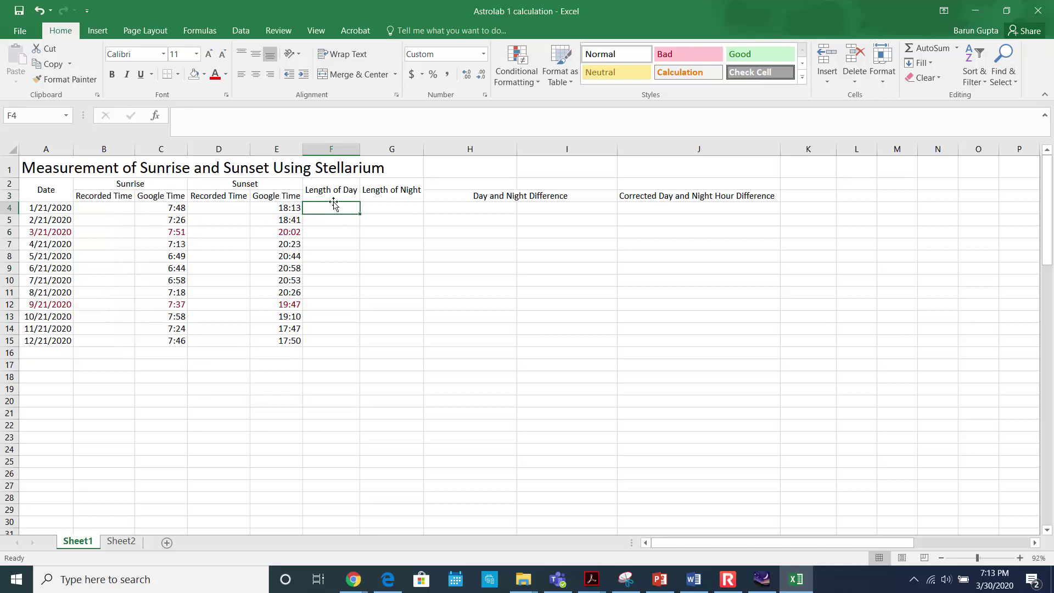
click(290, 206)
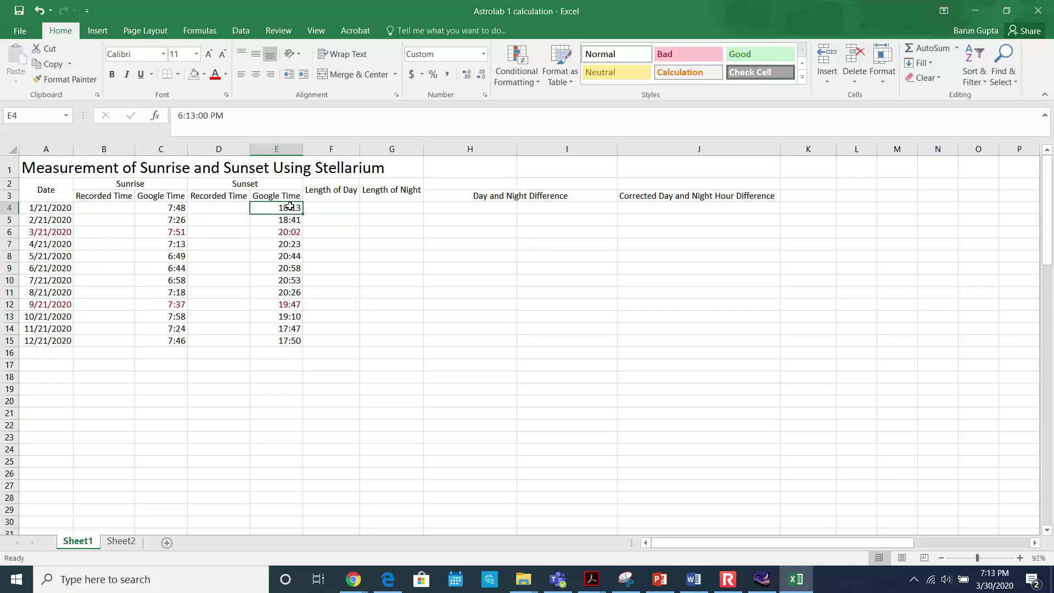
click(171, 209)
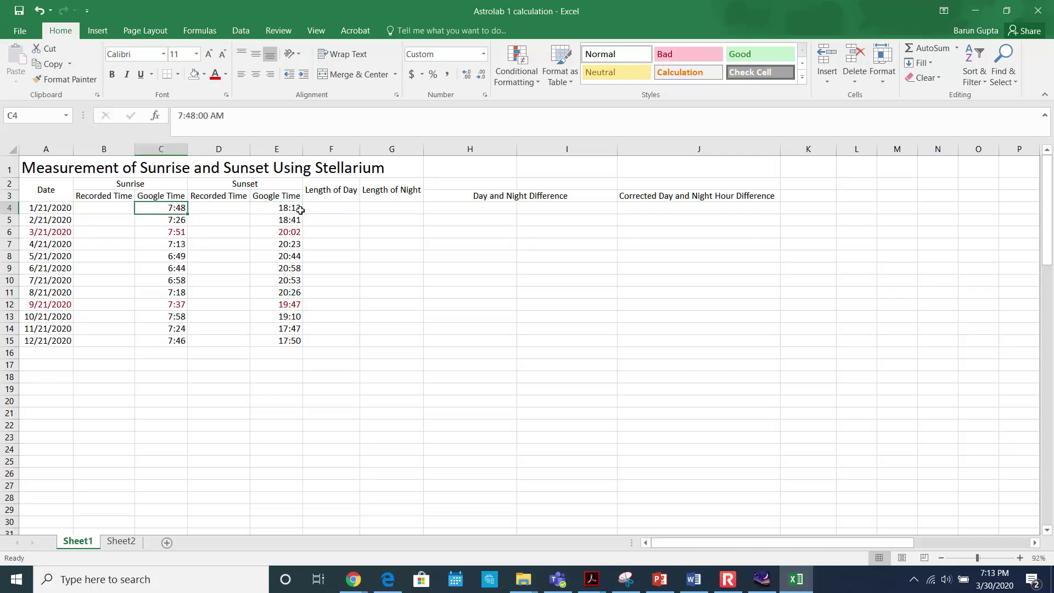
click(331, 209)
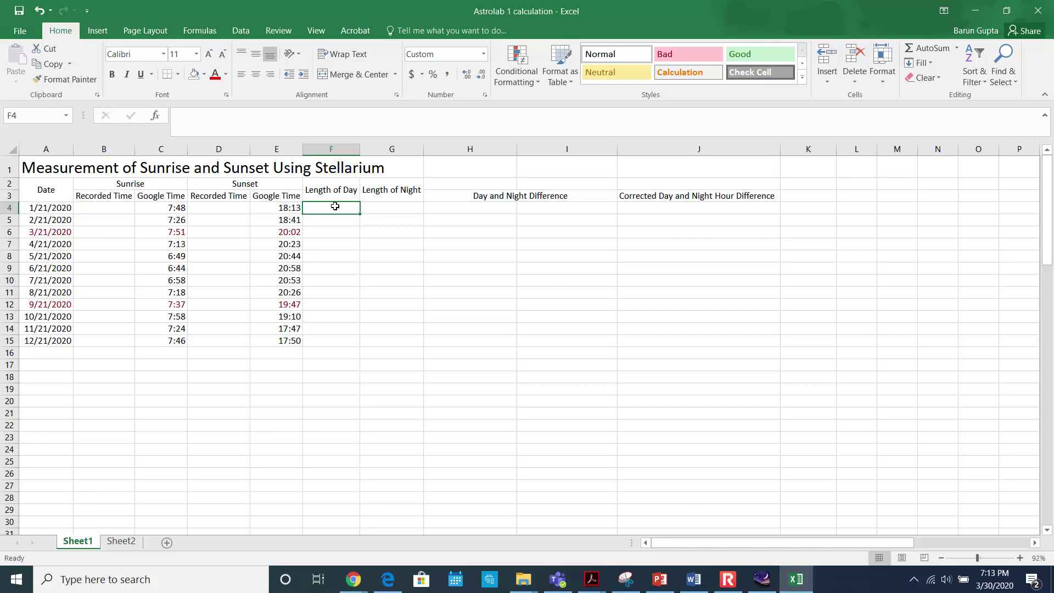
text(=Mod)
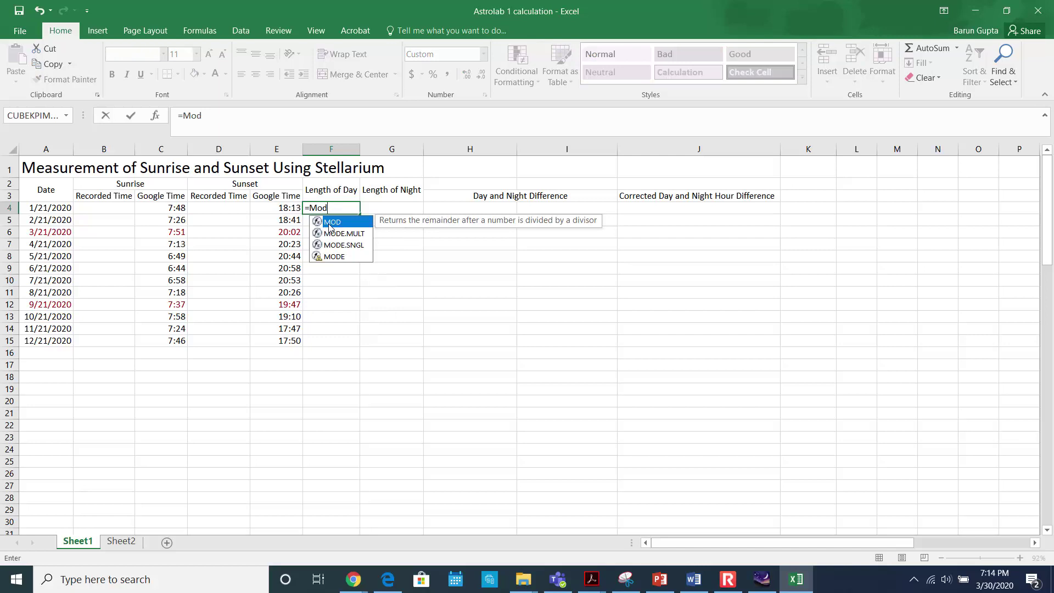
double_click(329, 223)
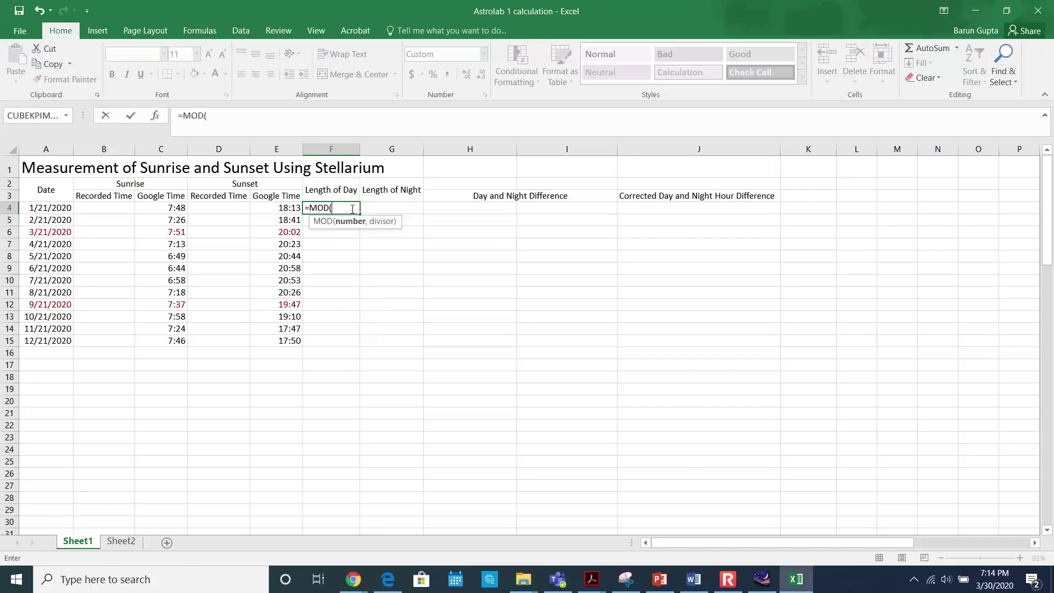
text(()
click(289, 207)
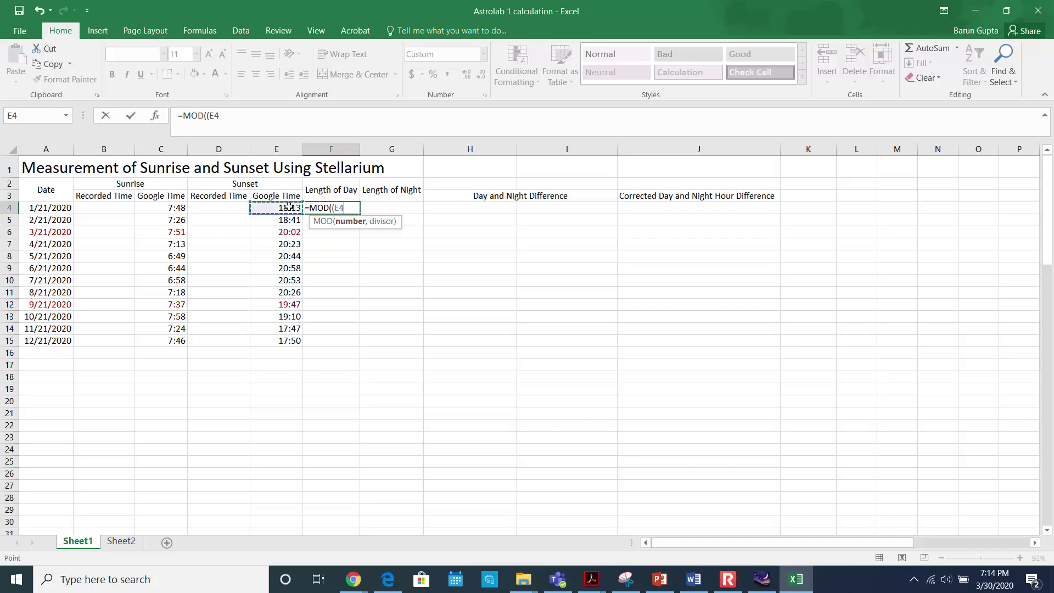
text(-)
click(173, 206)
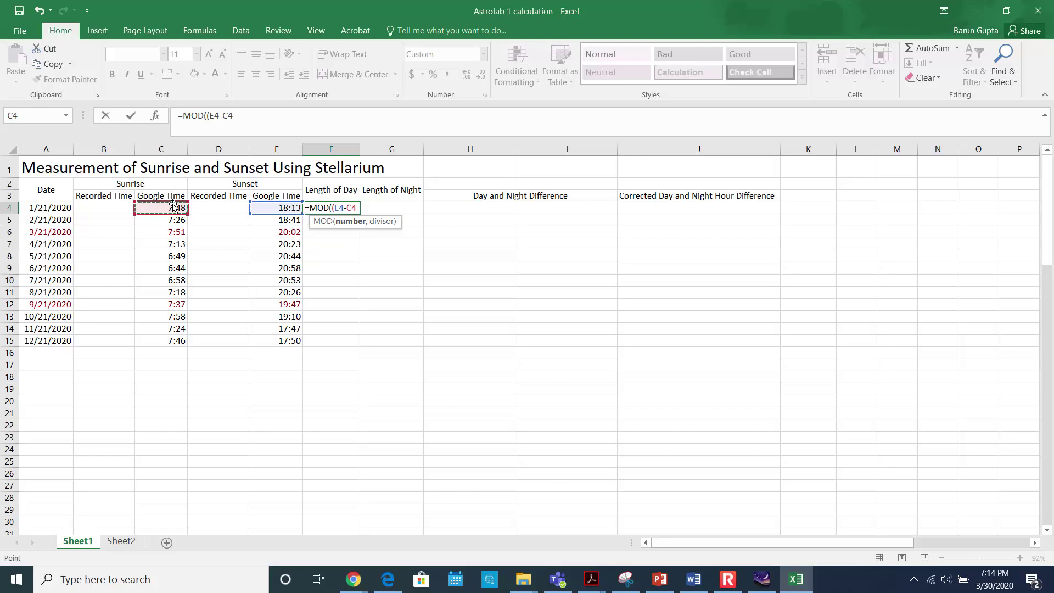
text(),1)
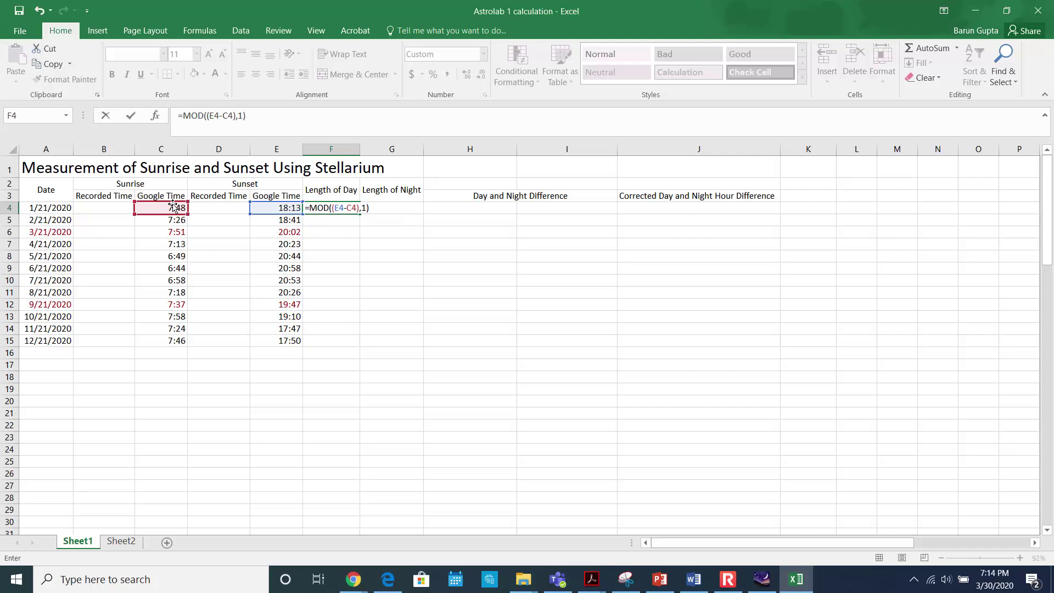
key(Return)
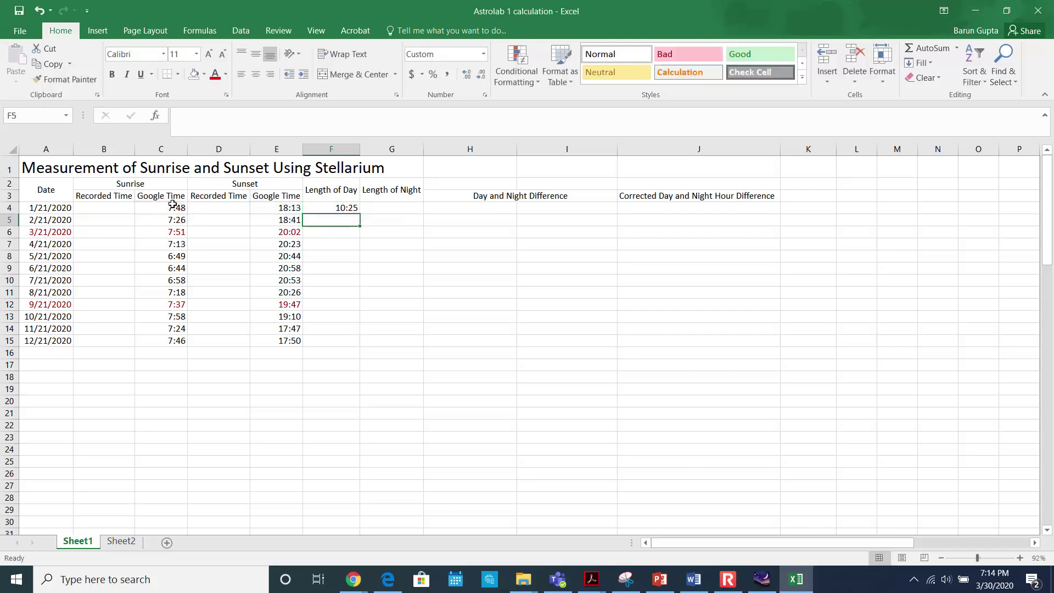
- Fill the Length of Day formula from F4 down to F15 and check the filled cells
click(330, 209)
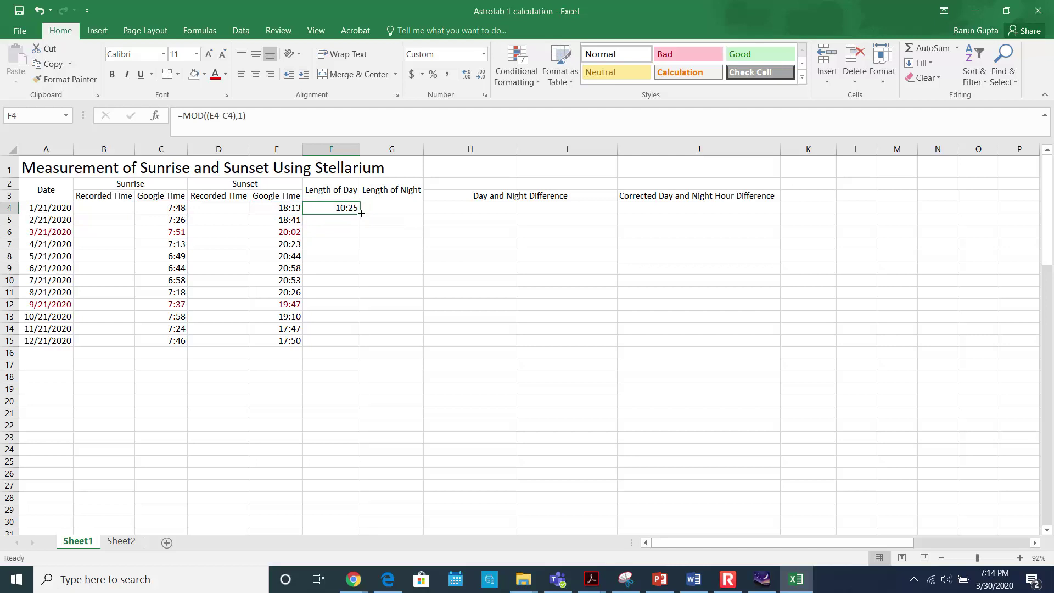
double_click(361, 213)
drag(345, 207, 350, 349)
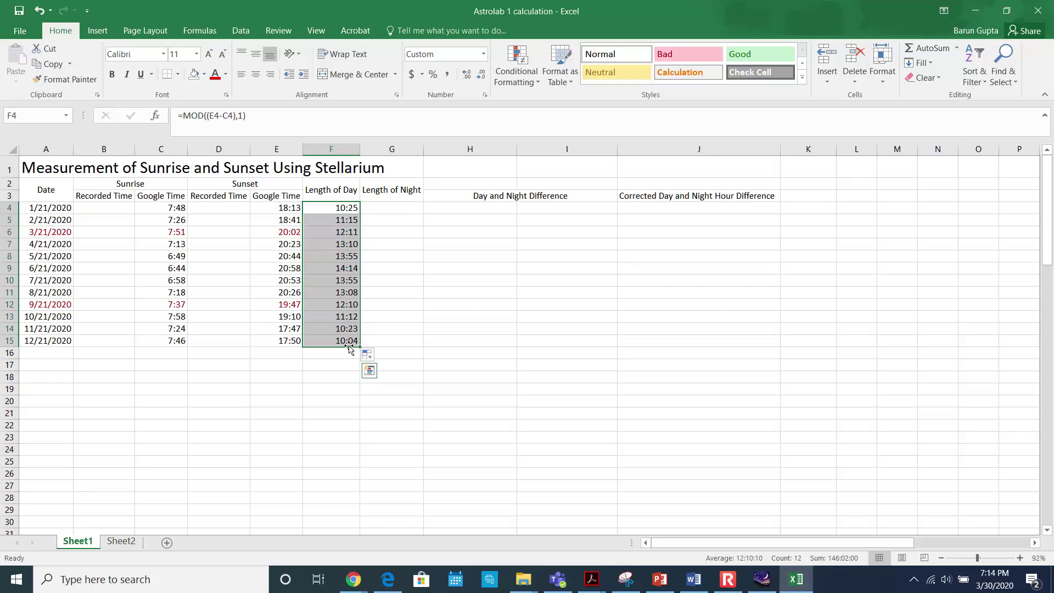
click(364, 412)
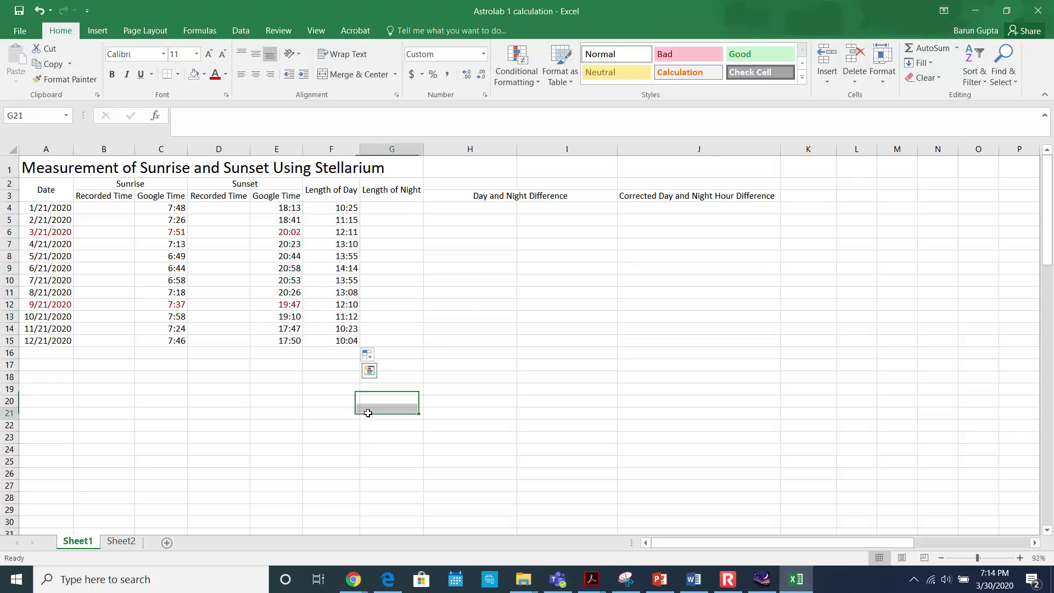
click(348, 207)
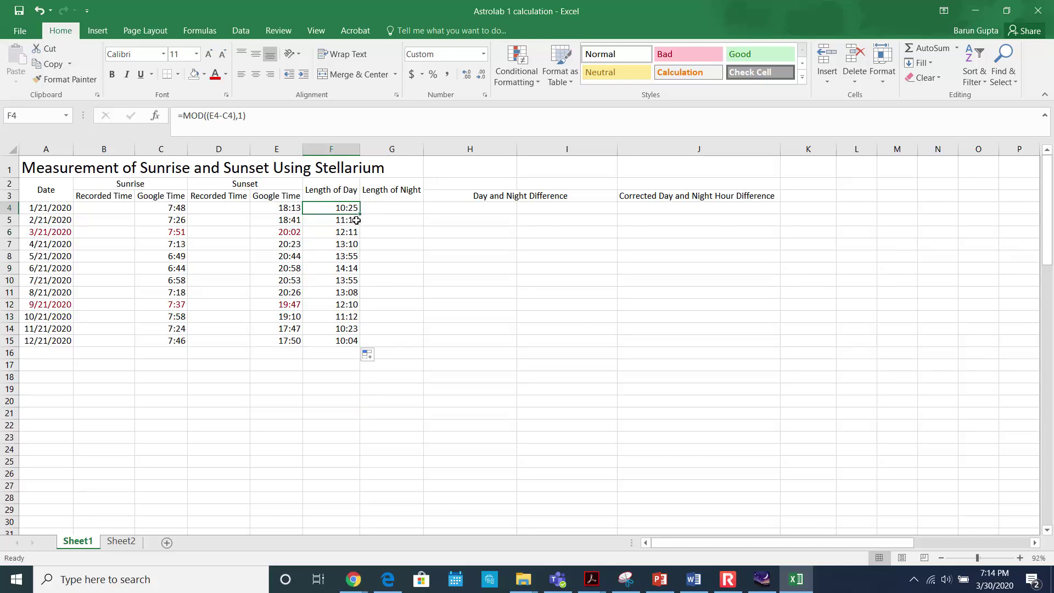
click(338, 269)
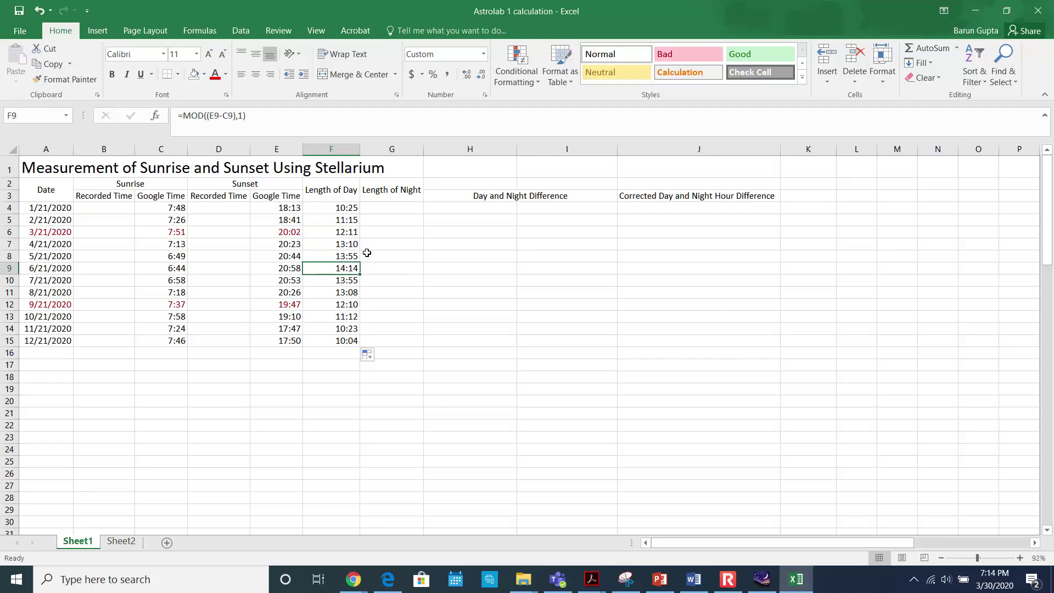
click(390, 206)
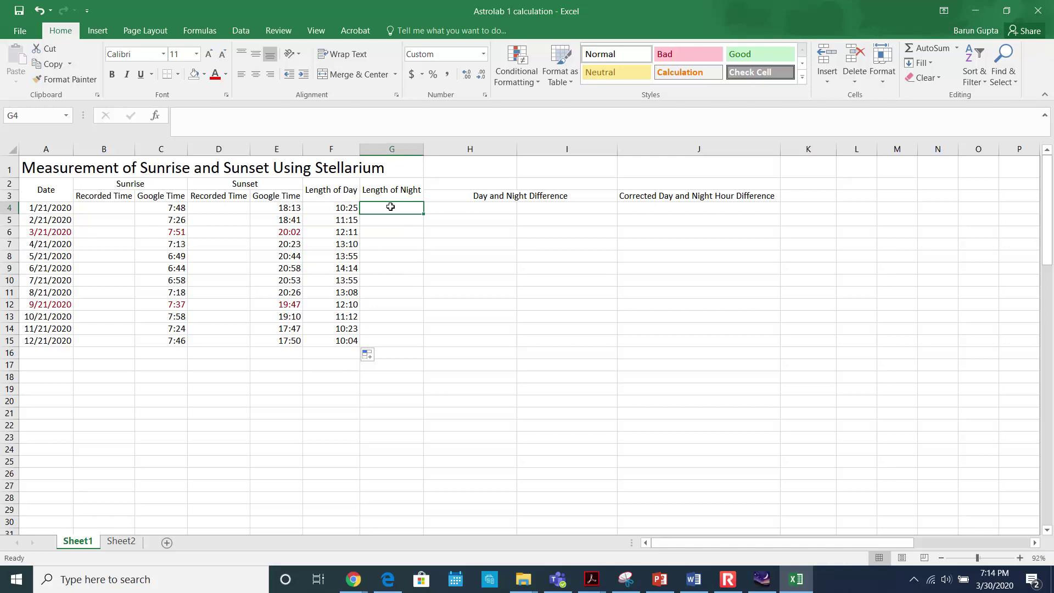
text(=)
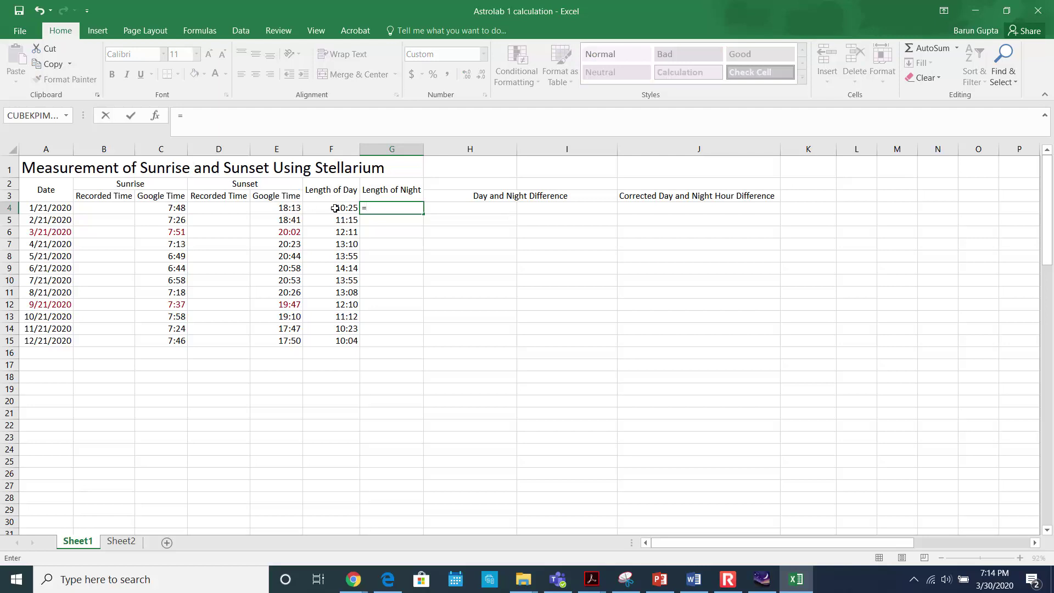
key(Escape)
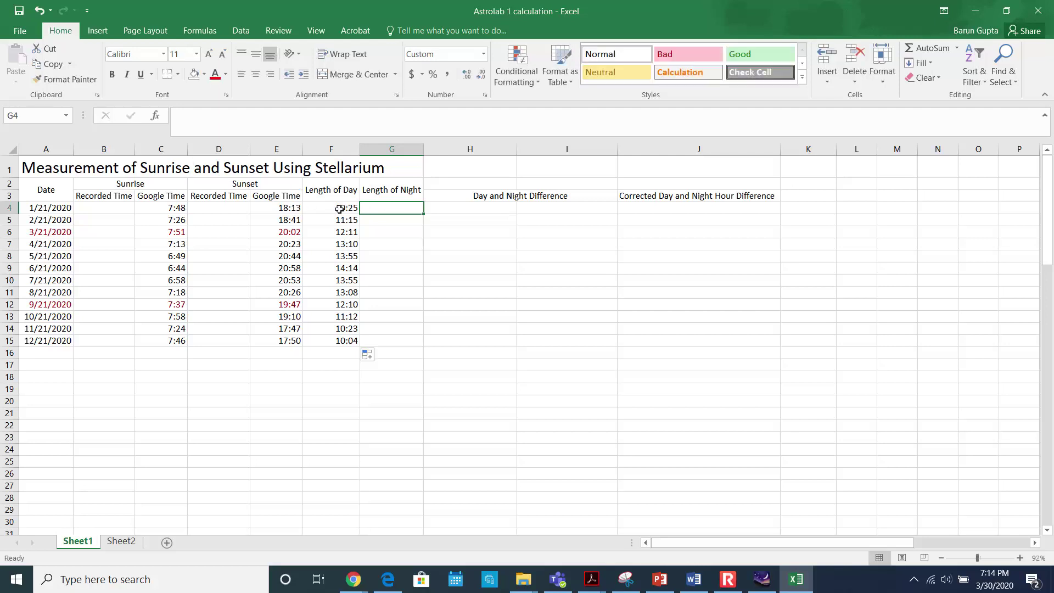
click(293, 210)
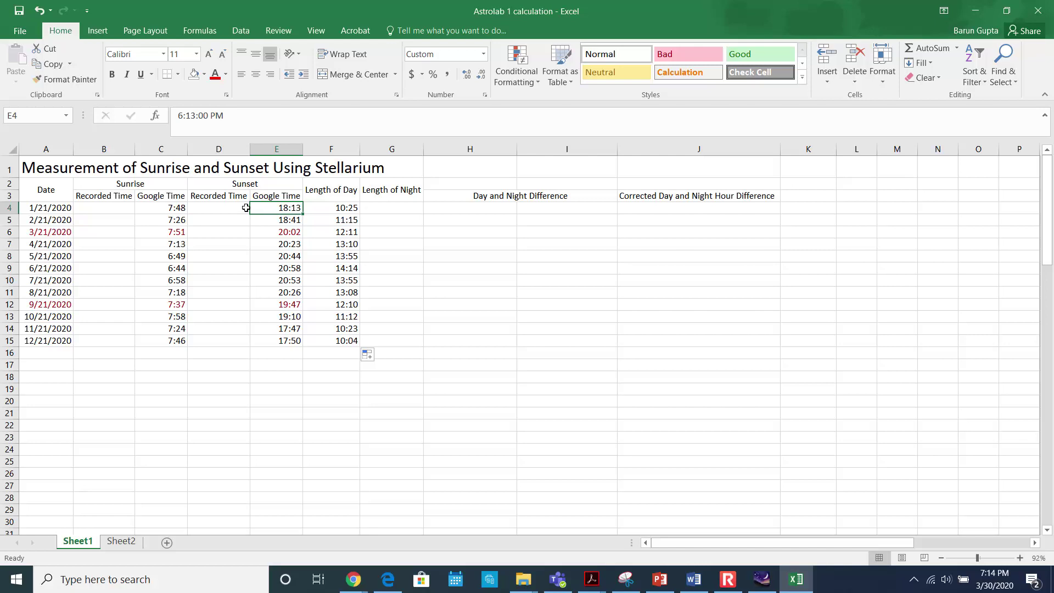
click(50, 207)
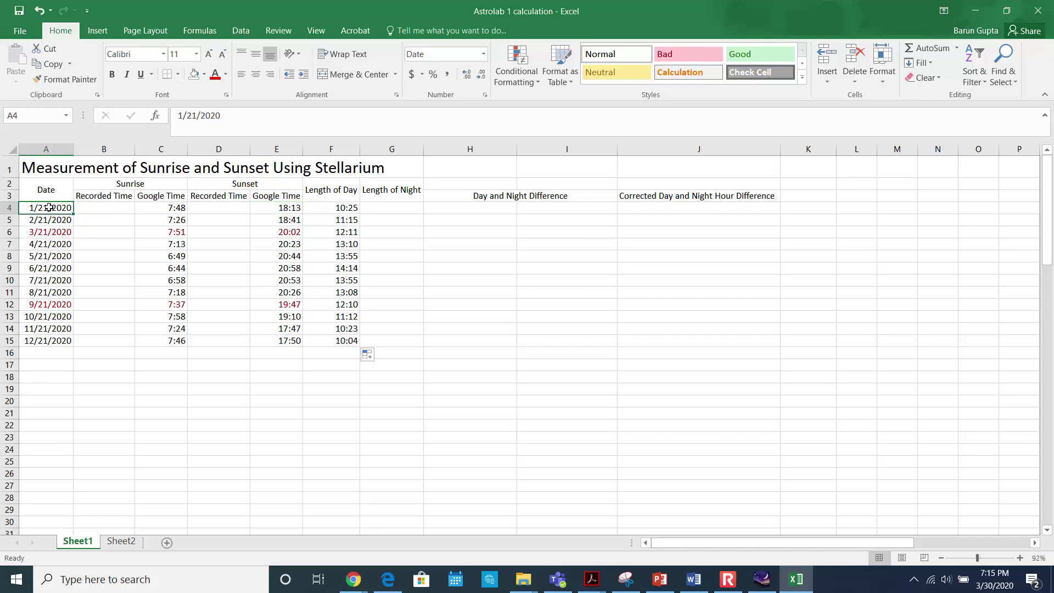
click(9, 207)
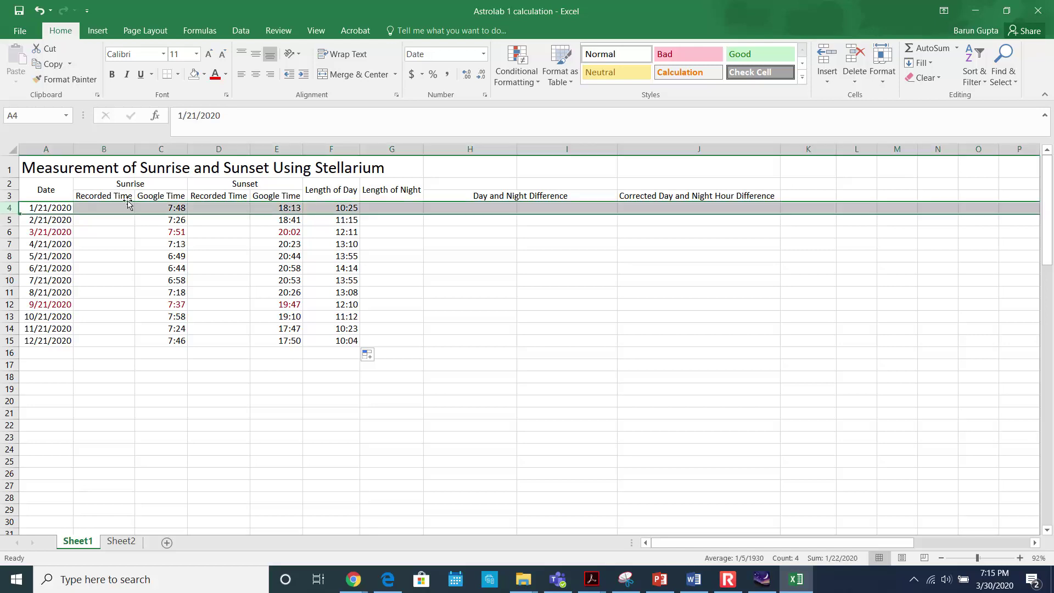
click(292, 207)
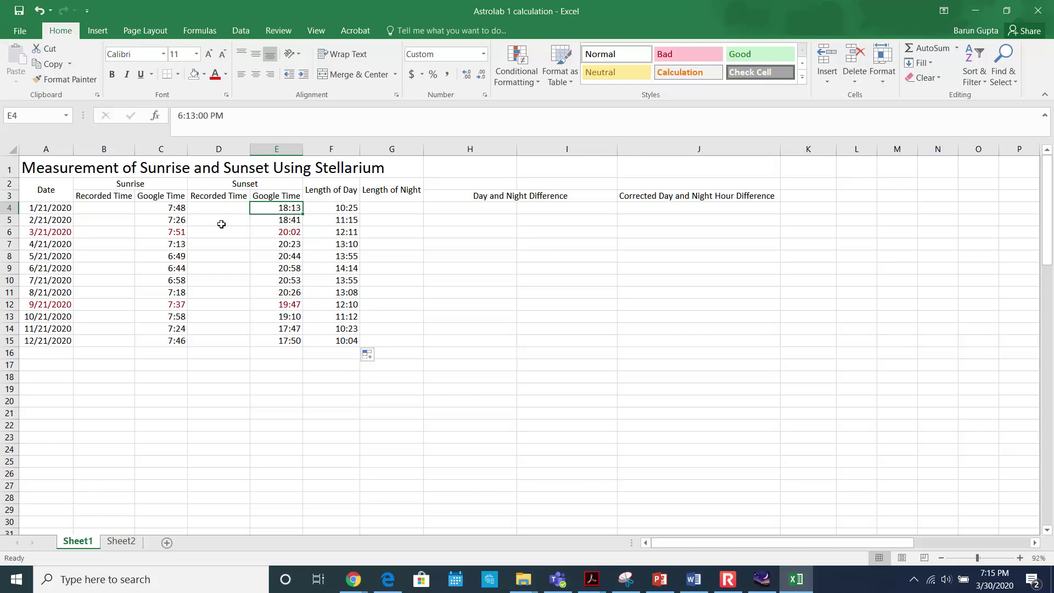
- Calculate the 1/21/2020 Length of Night in G4 with =MOD((C4-E4),1) and fill the formula down to G15
click(384, 212)
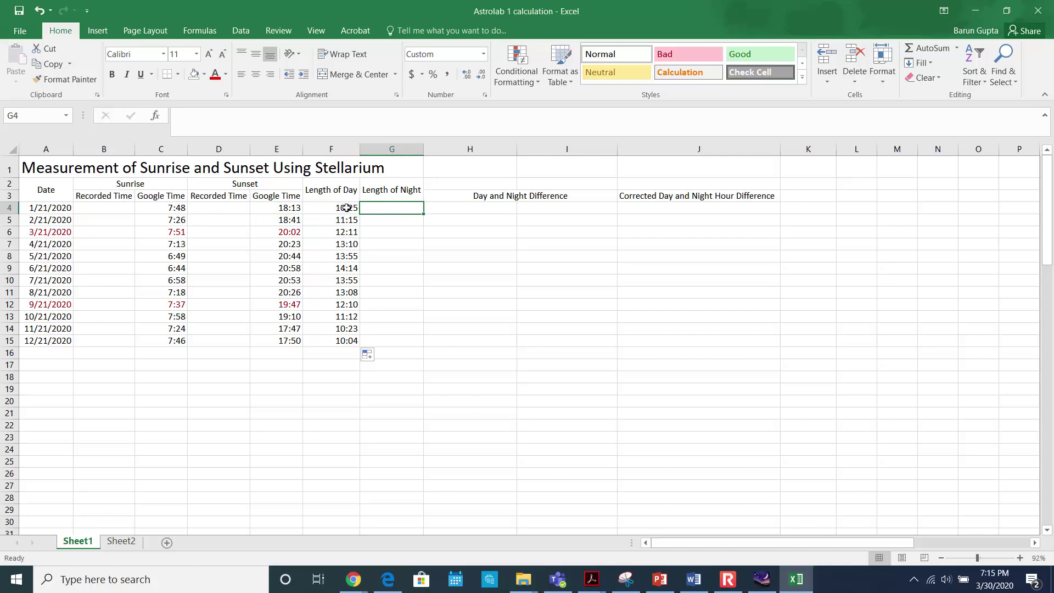
text(=MOD)
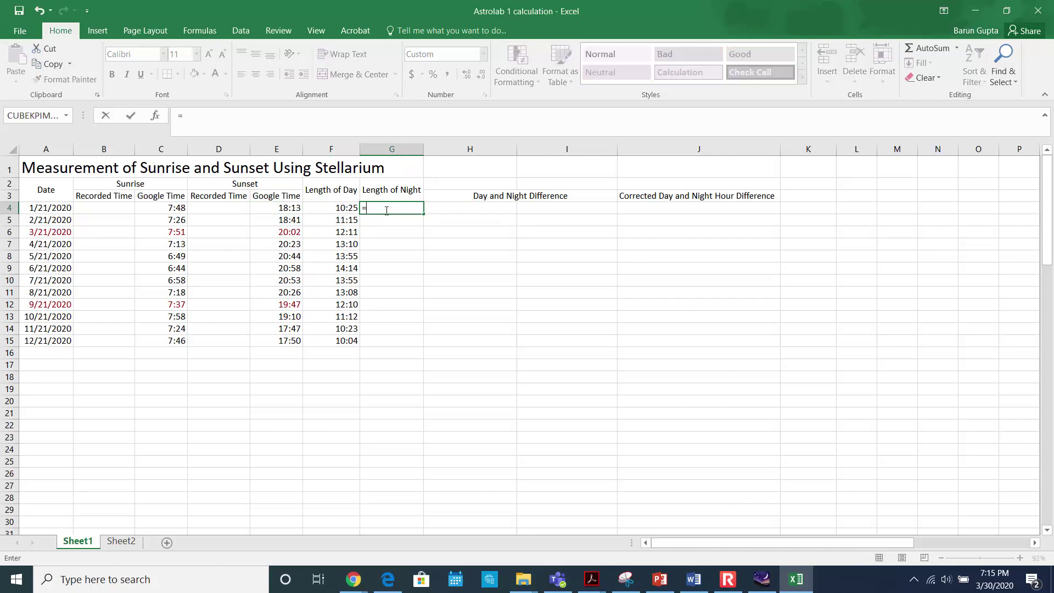
key(BackSpace)
key(BackSpace)
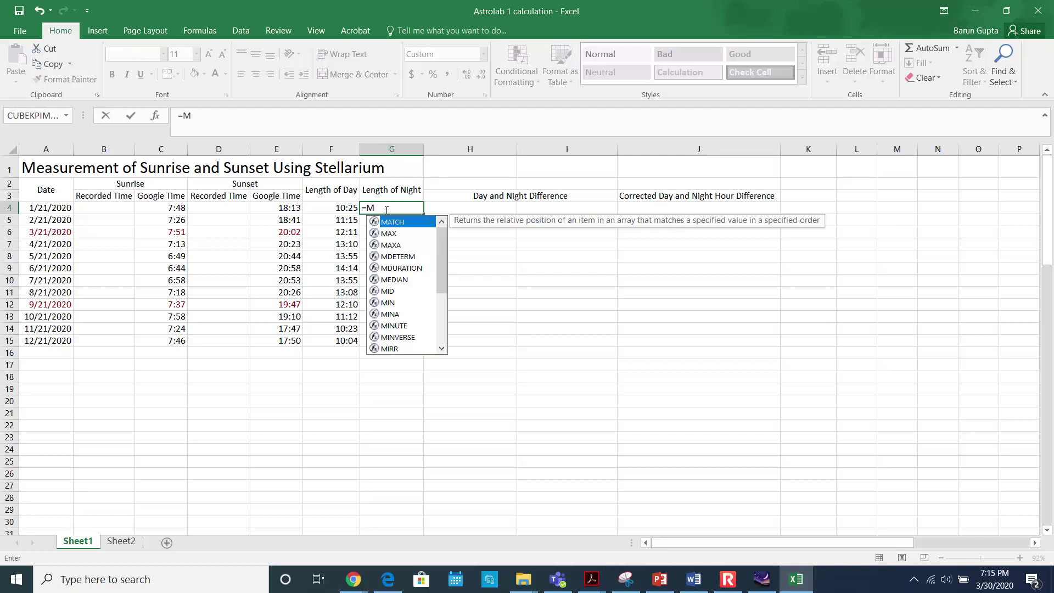
text(OD(()
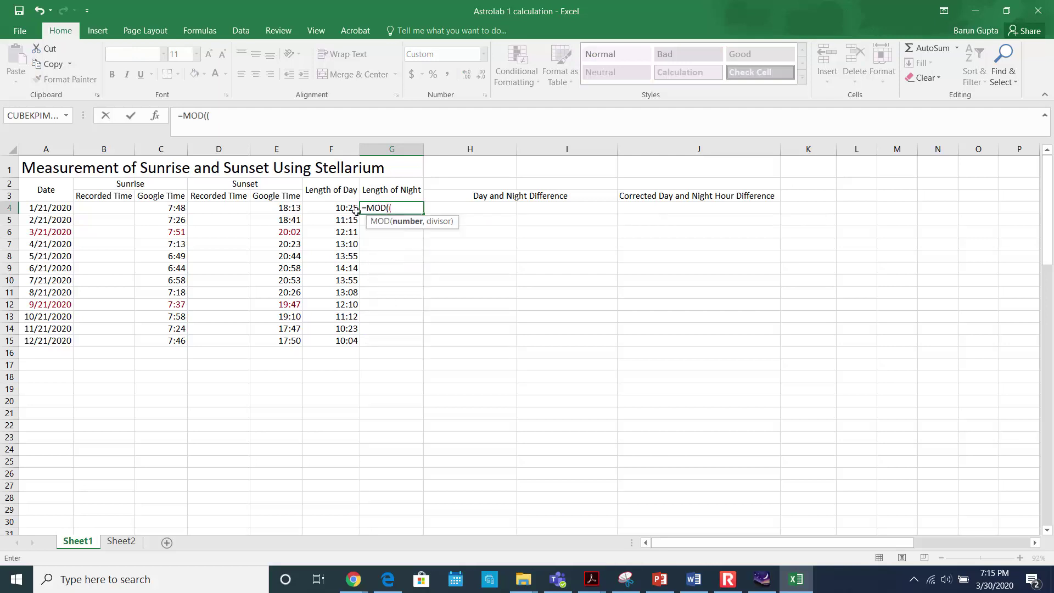
click(180, 211)
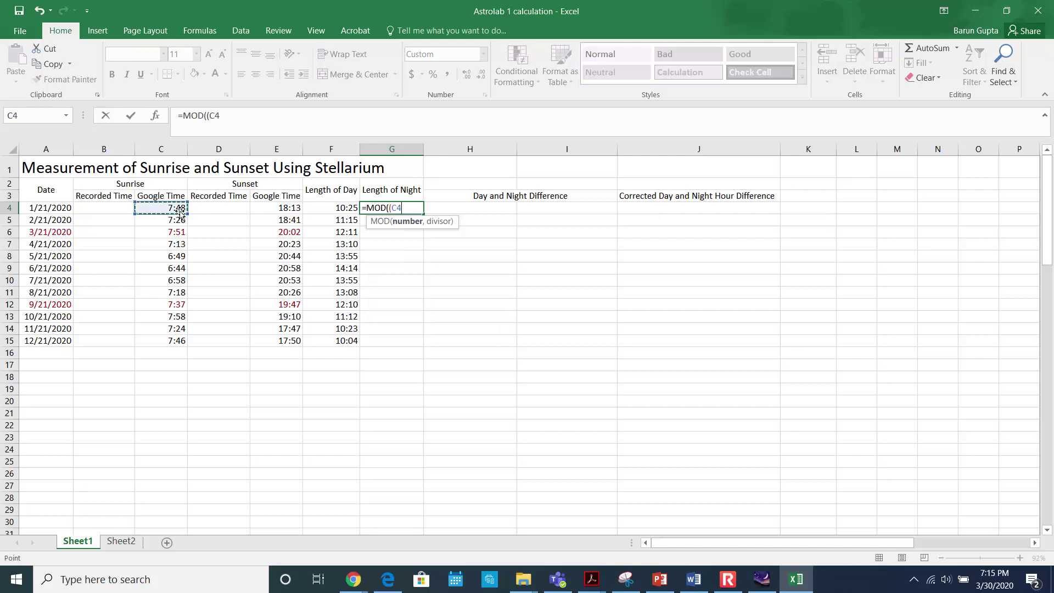
text(-)
scroll(308, 183, down, 1)
scroll(309, 182, up, 1)
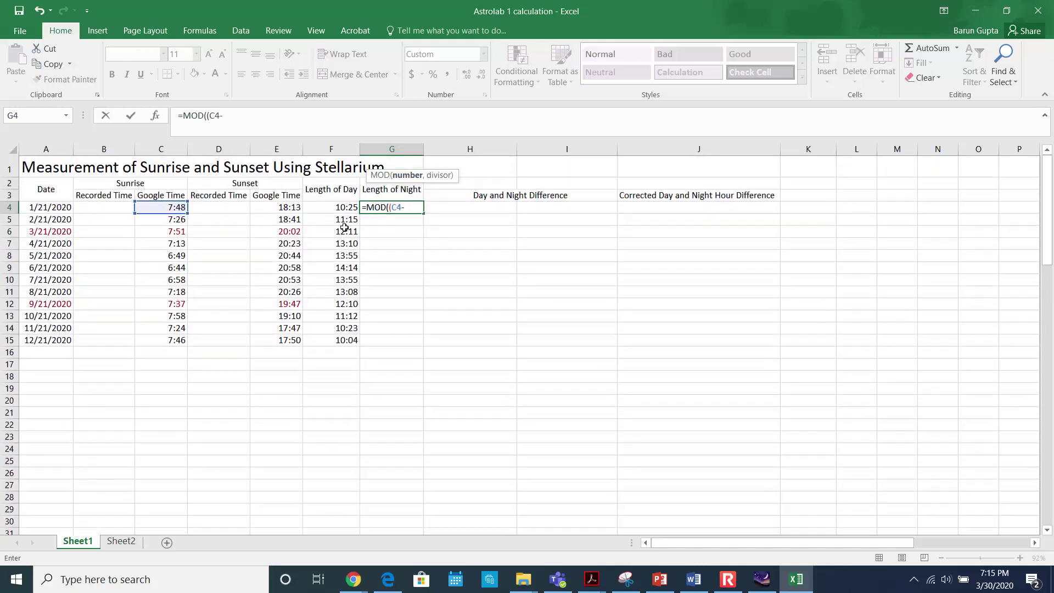
click(289, 208)
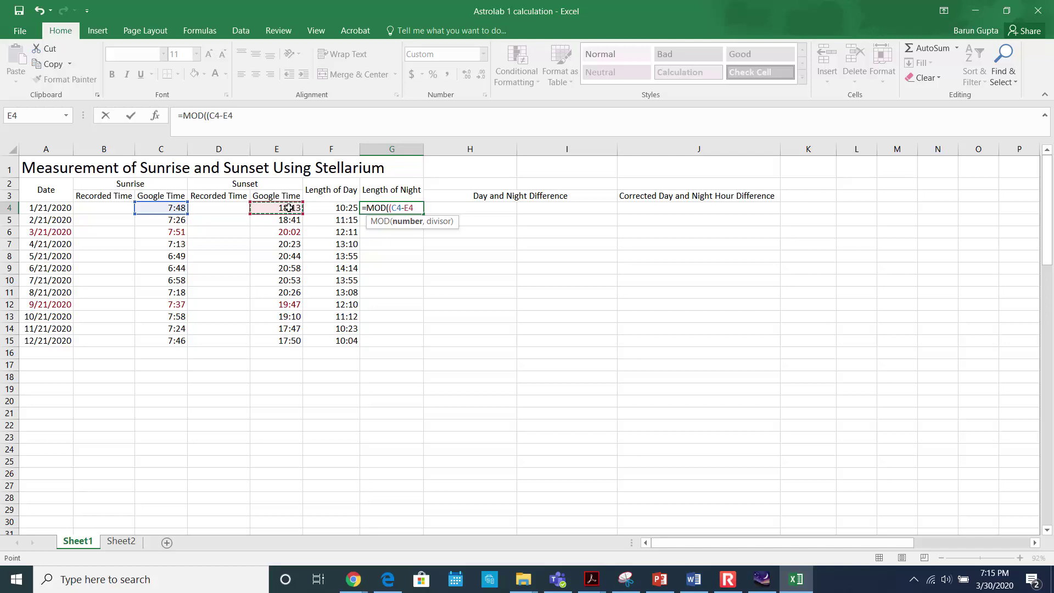
text(),1)
key(Return)
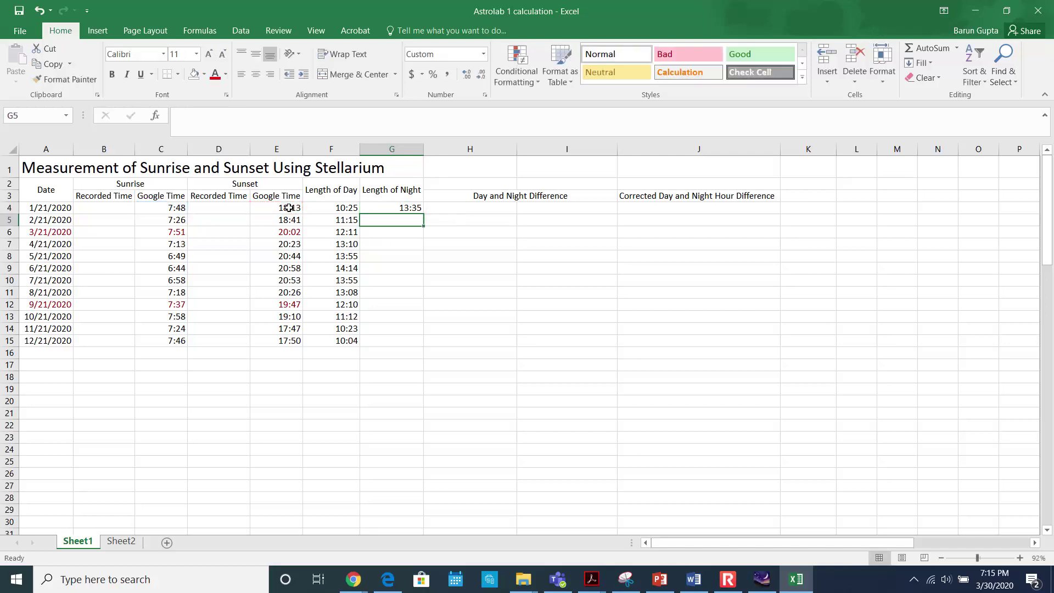
click(397, 209)
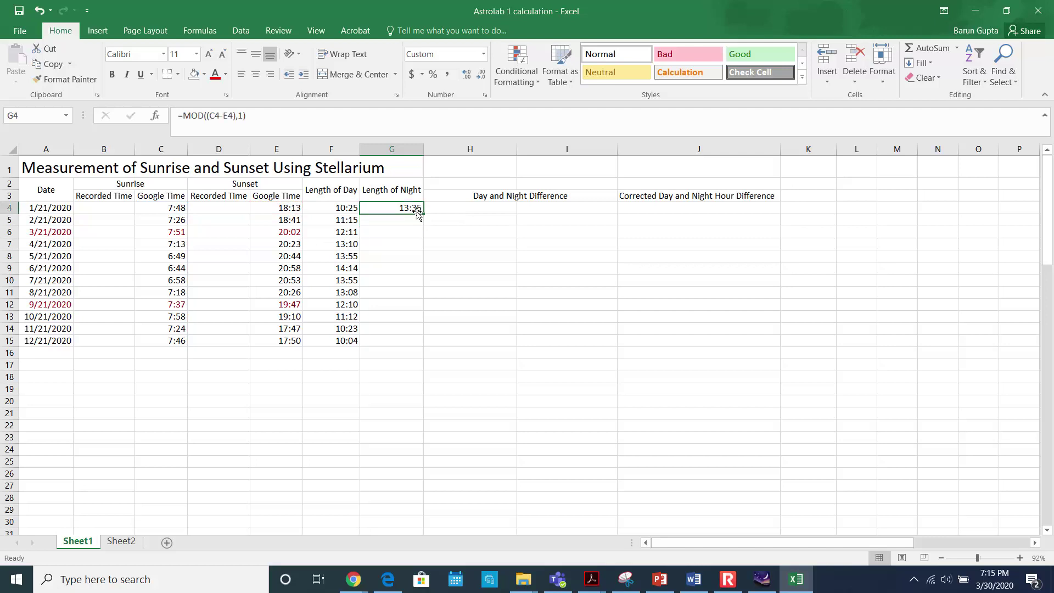
double_click(423, 214)
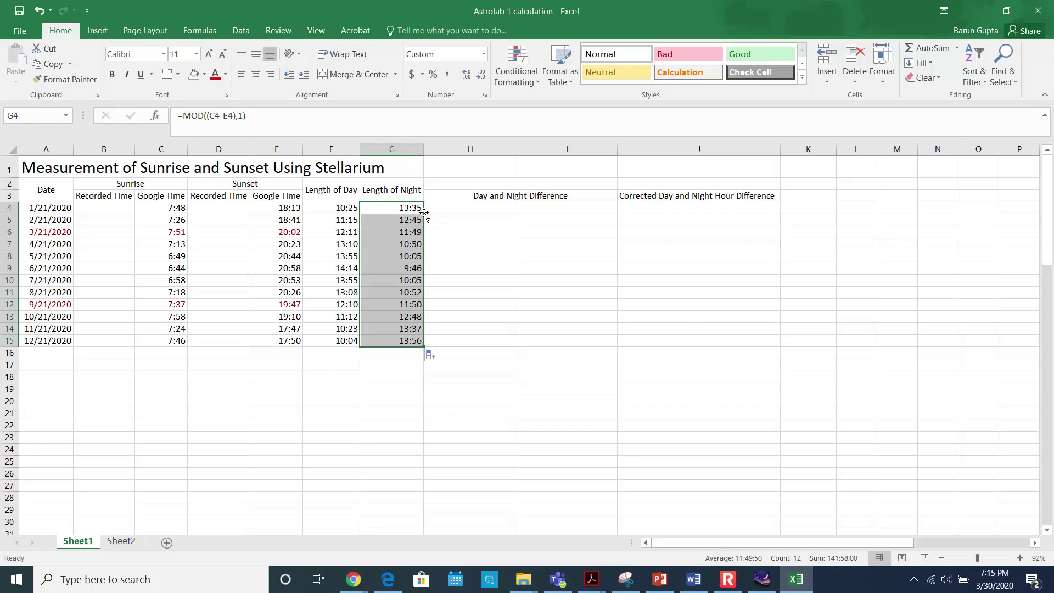
- Calculate the 1/21/2020 Day and Night Difference in H4 with =MOD((G4-F4),1) and fill the formula down to H15
click(464, 206)
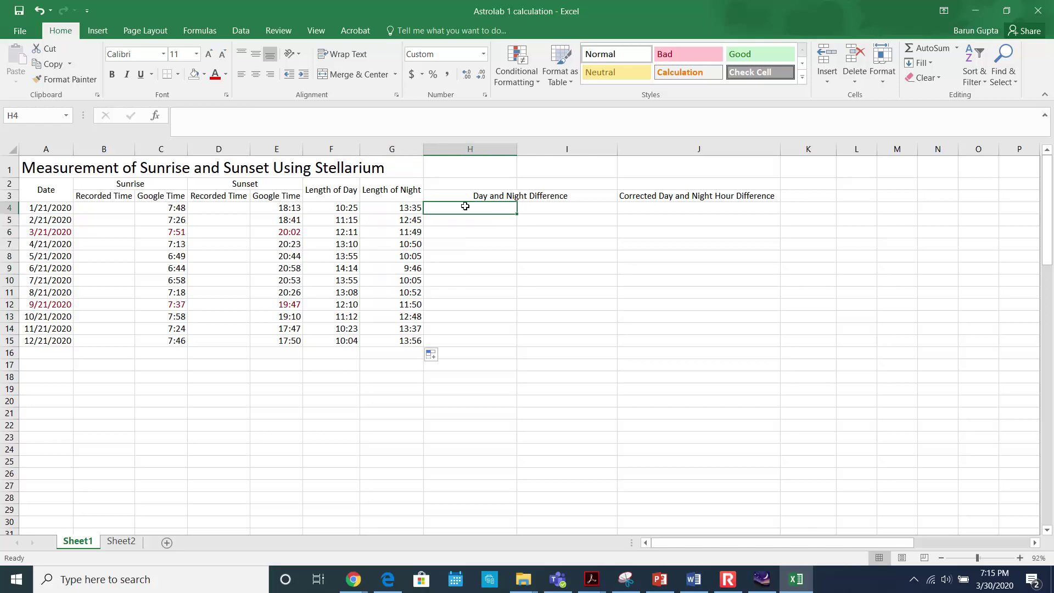
text(=)
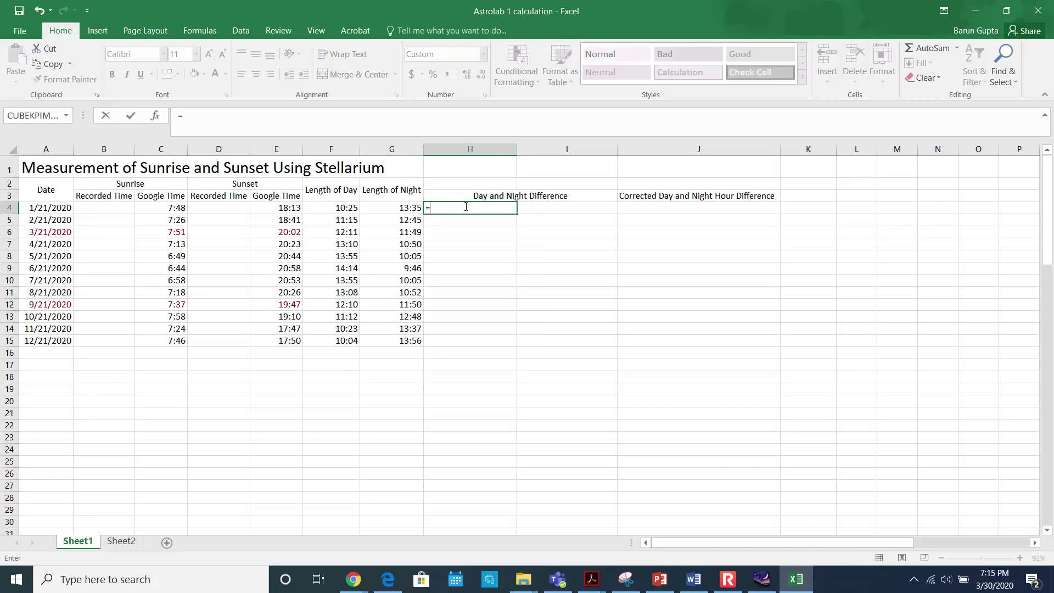
text(MO)
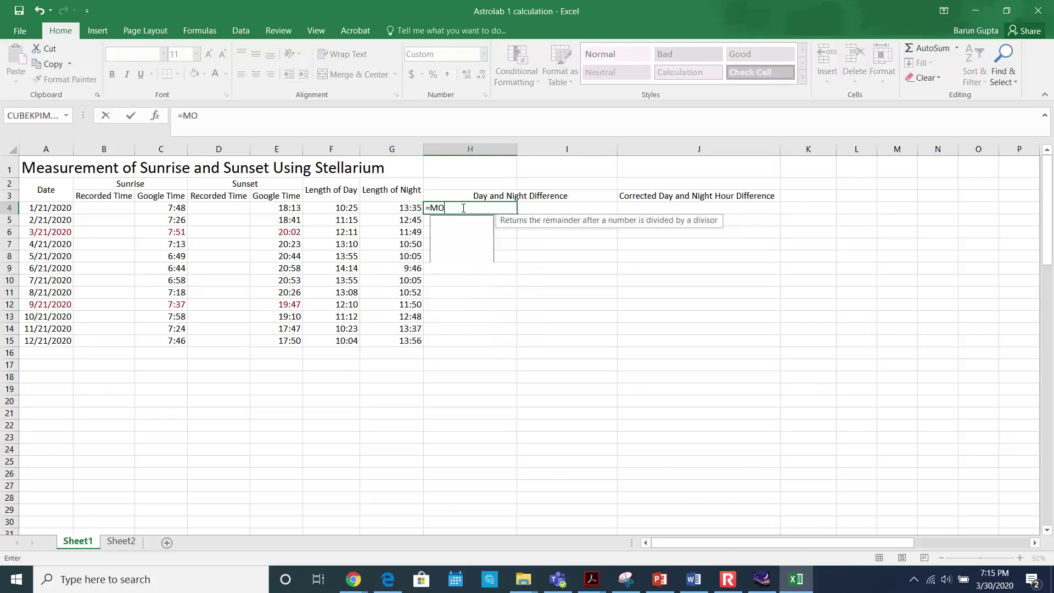
text(D(()
click(390, 207)
text(-)
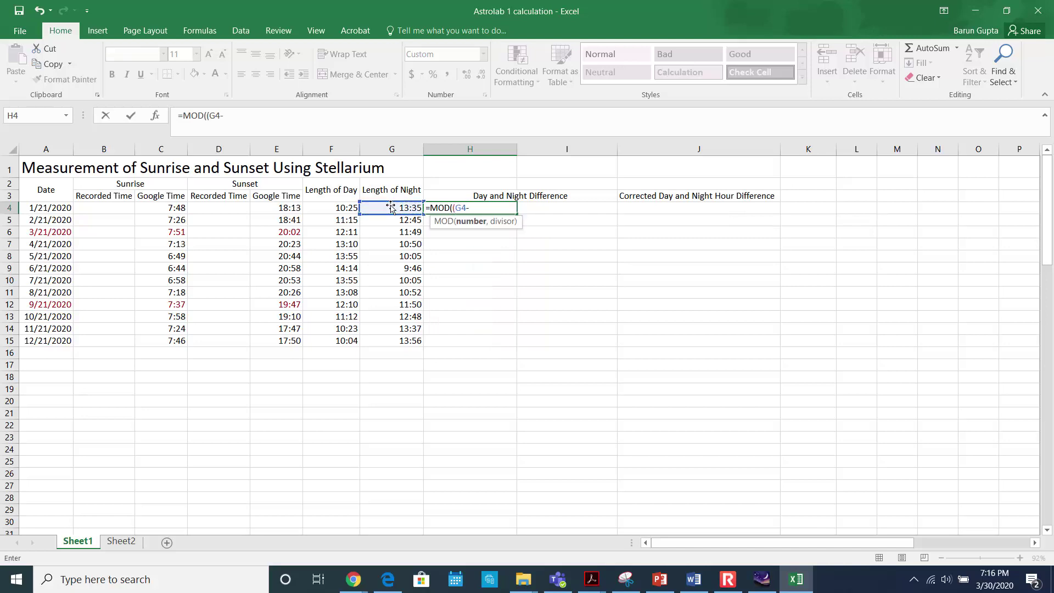
click(346, 206)
text(),1))
key(Return)
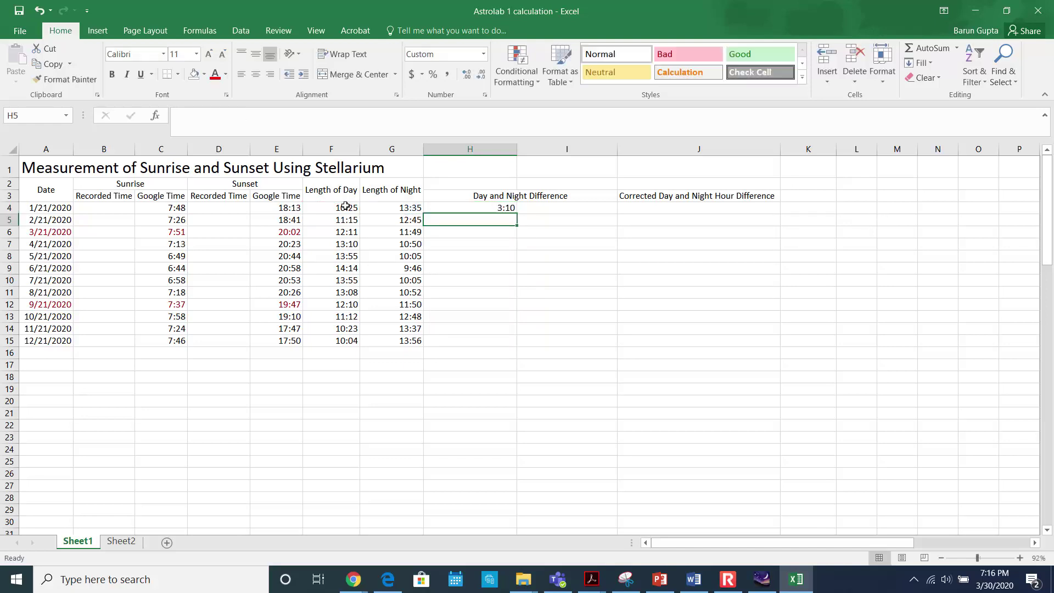
click(463, 208)
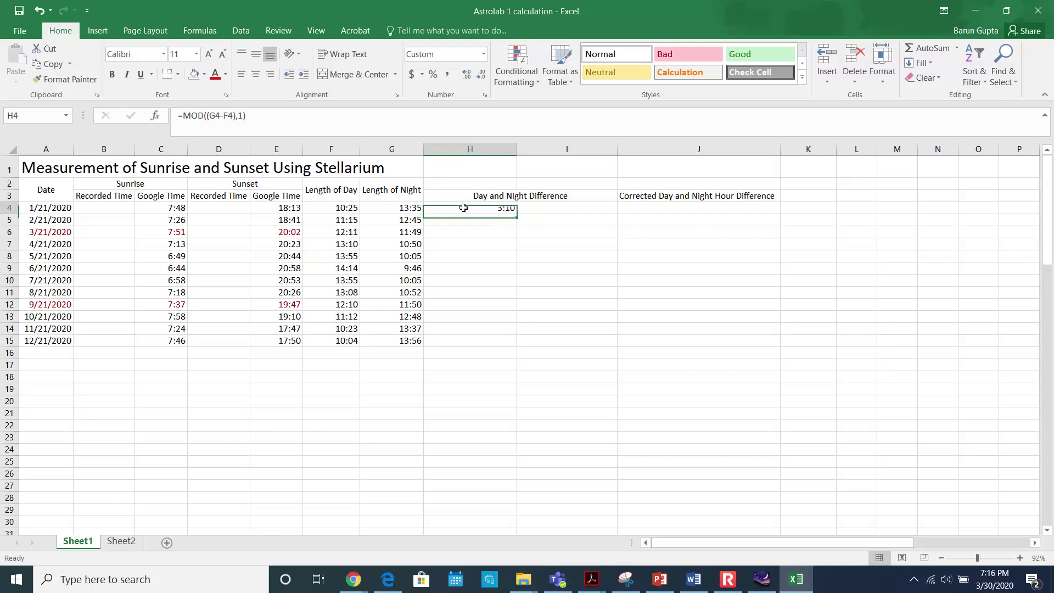
double_click(517, 217)
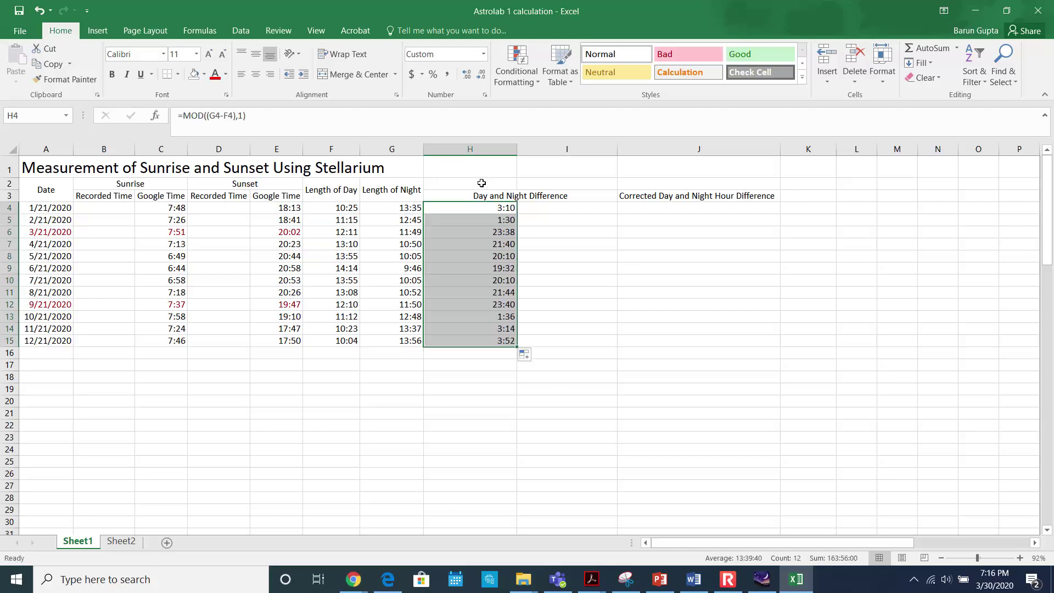
- Try labelling H1 above the Day and Night Difference column as "Night Greater", and delete that label
click(472, 168)
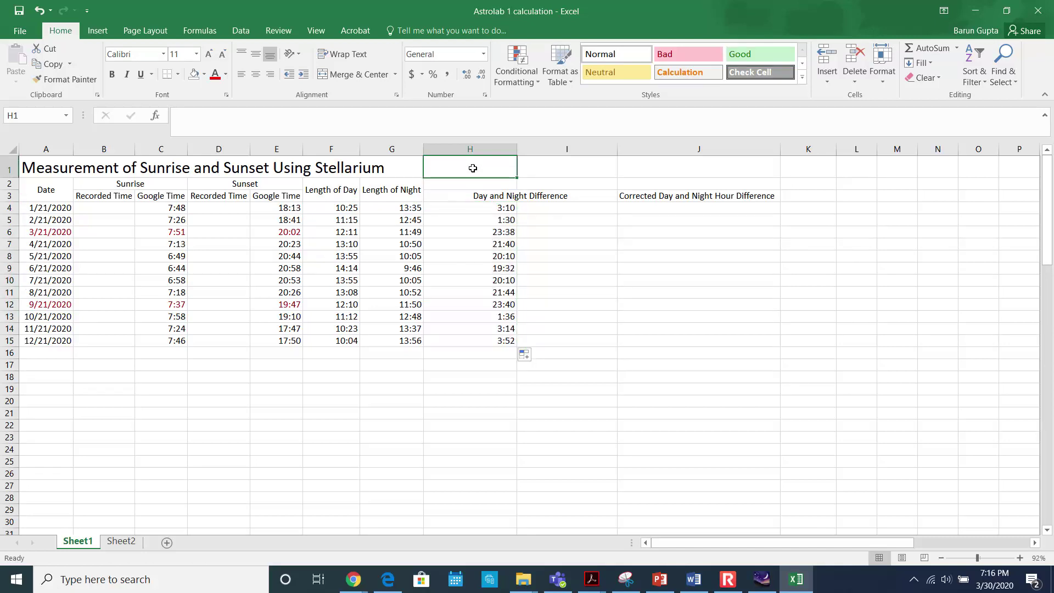
text(Night)
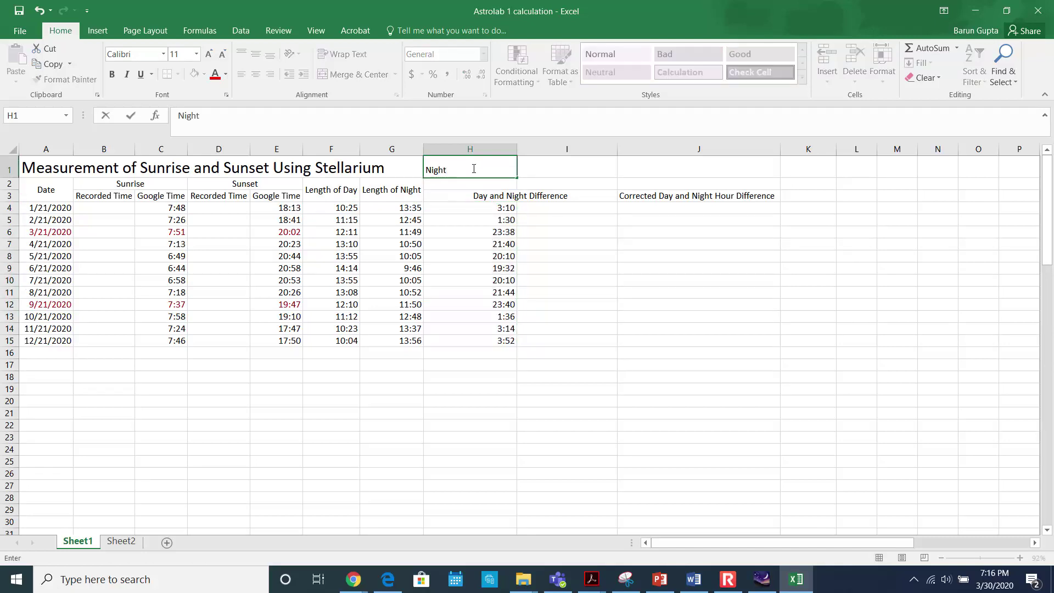
text( Greater)
click(565, 304)
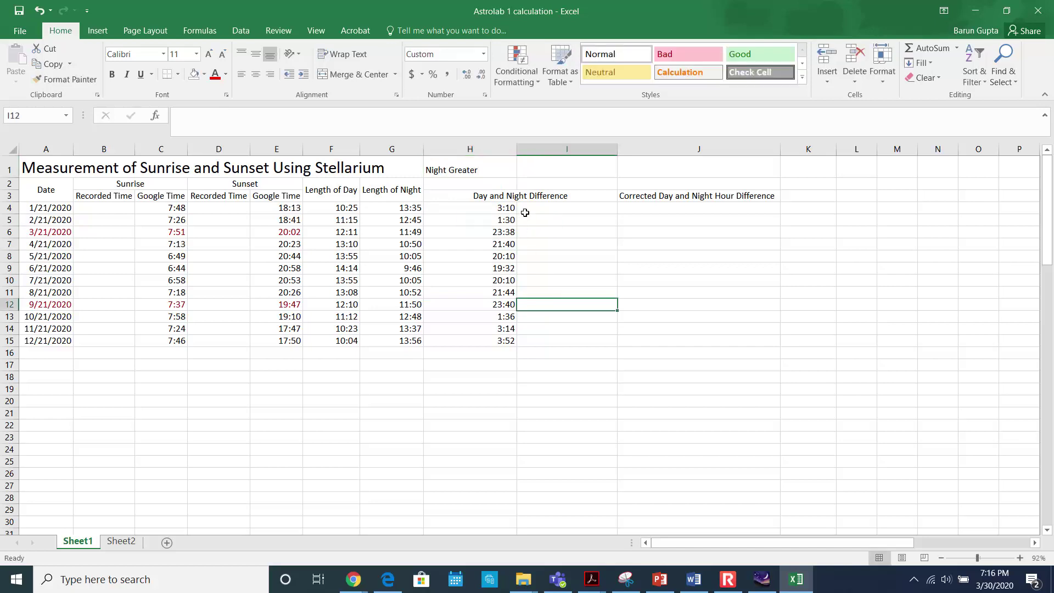
click(468, 171)
key(Delete)
click(489, 208)
click(497, 218)
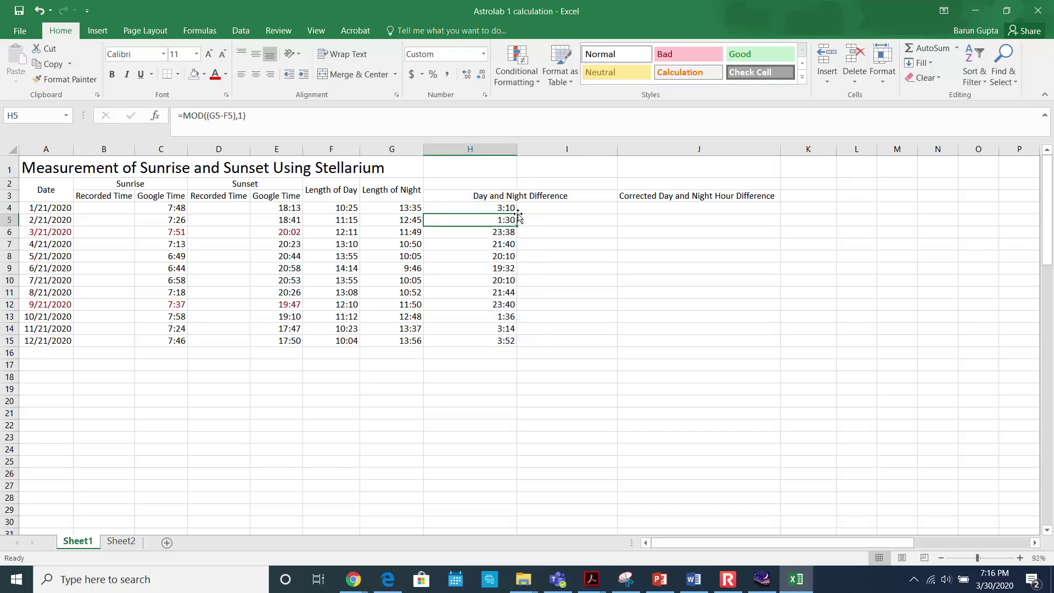
click(535, 210)
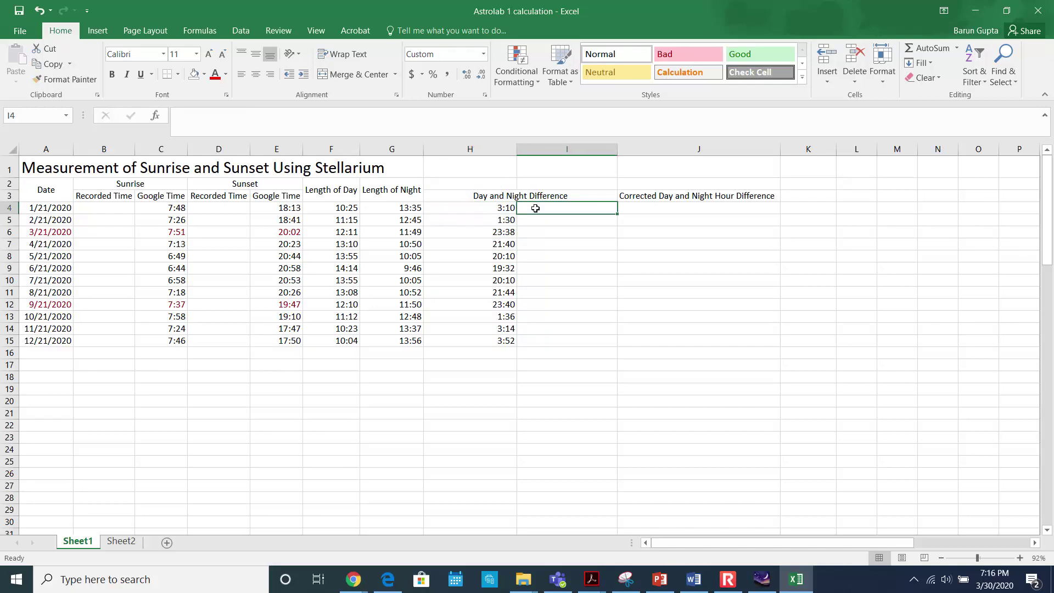
text(=)
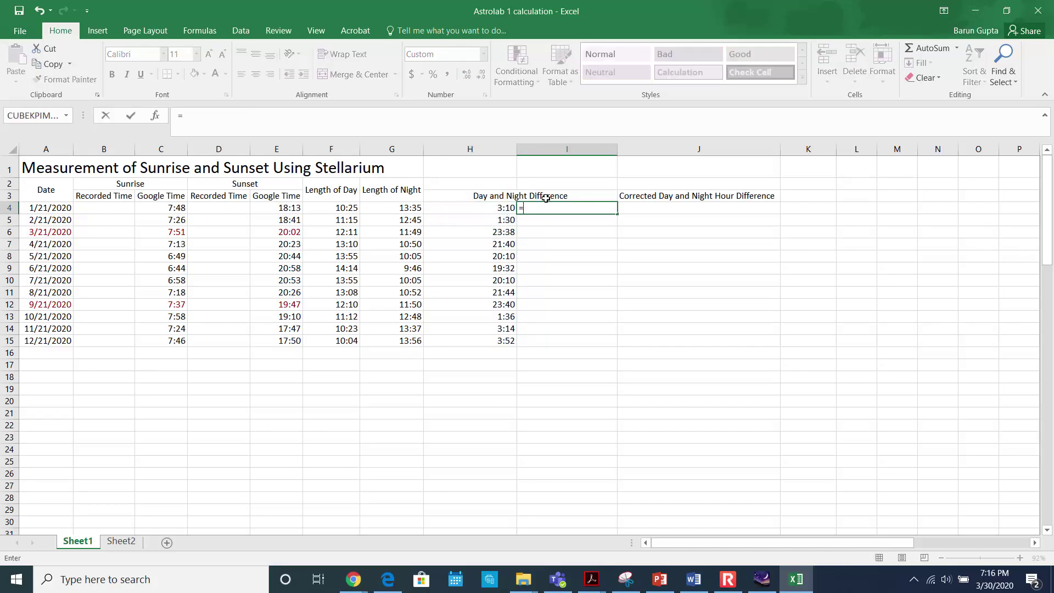
key(Escape)
click(500, 207)
click(498, 219)
click(497, 231)
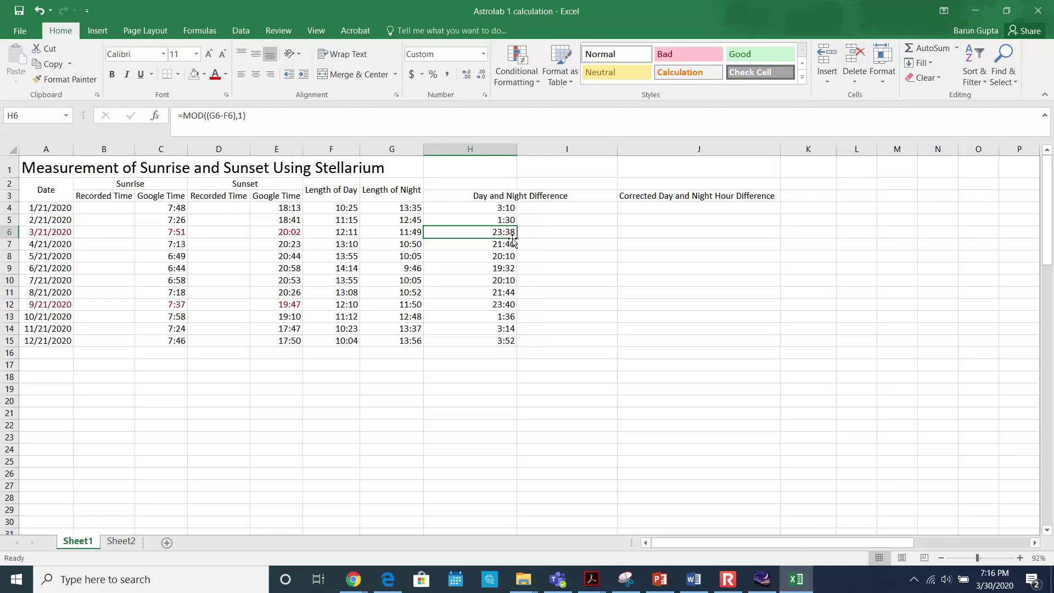
- Begin a second Day and Night Difference formula for 1/21/2020 in I4
click(535, 208)
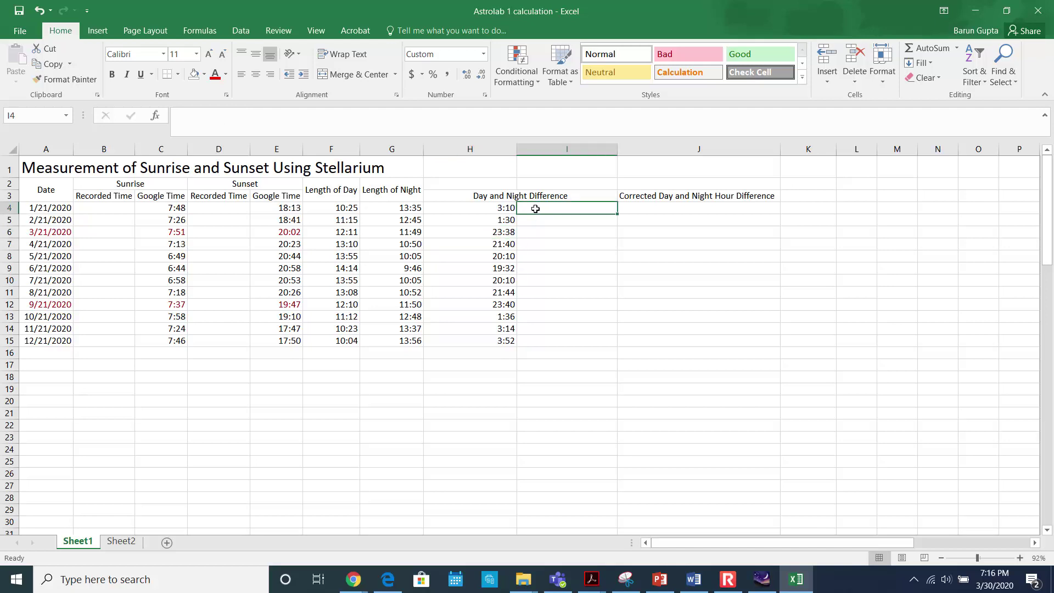
text(=)
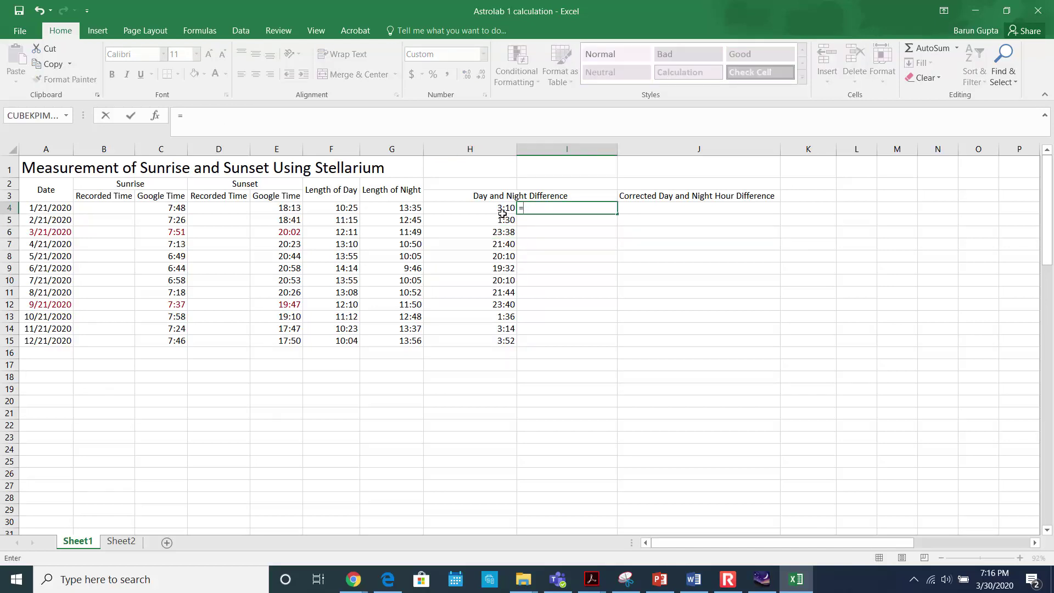
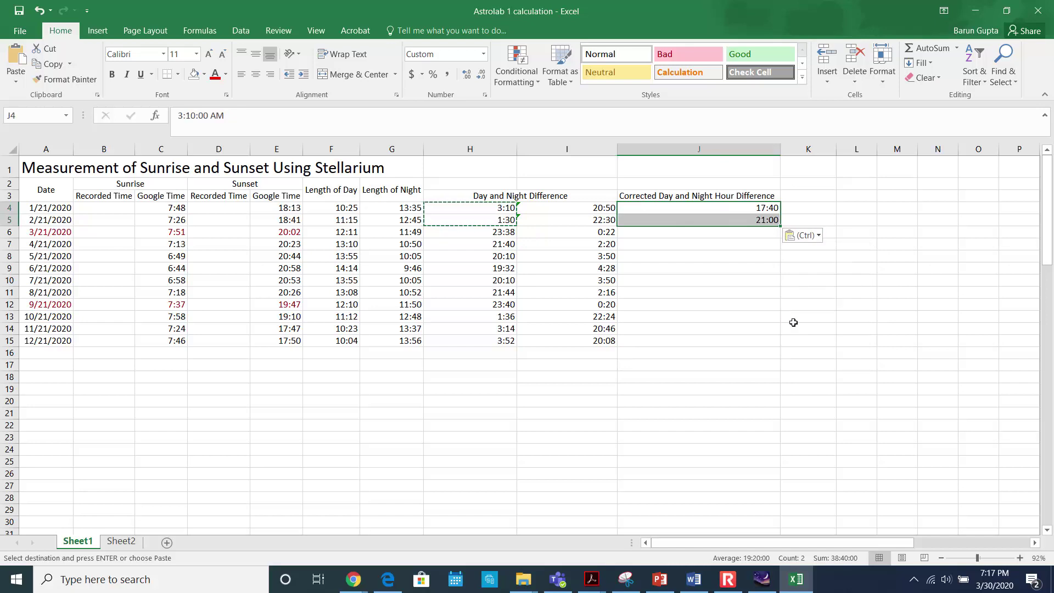
- Copy the October to December differences in H13:H15 into J13:J15 of the Corrected Day and Night Hour Difference column as values only
drag(505, 316, 505, 340)
key(ctrl+c)
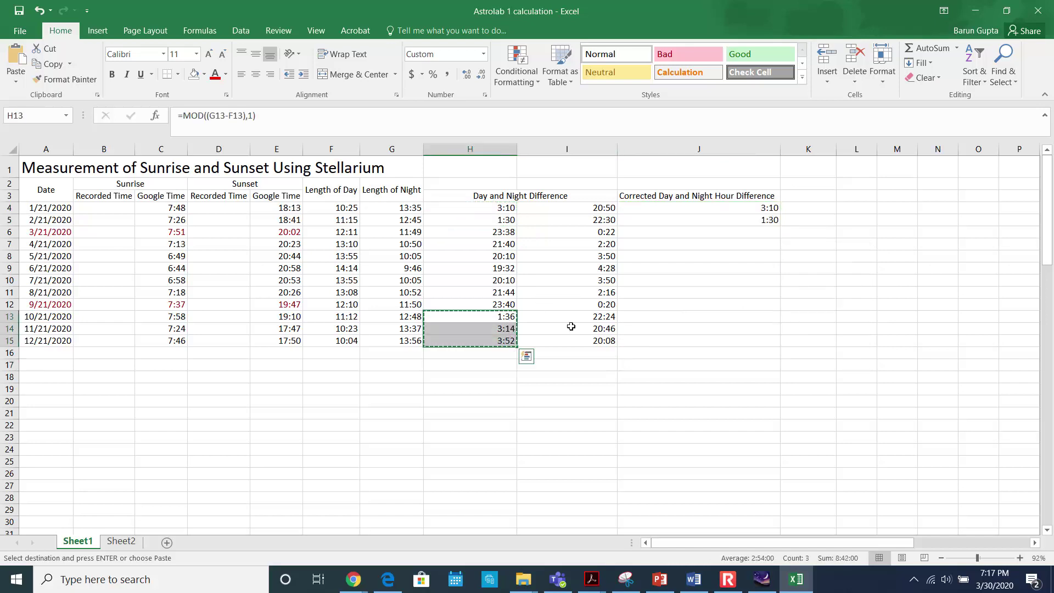
click(706, 318)
key(ctrl+v)
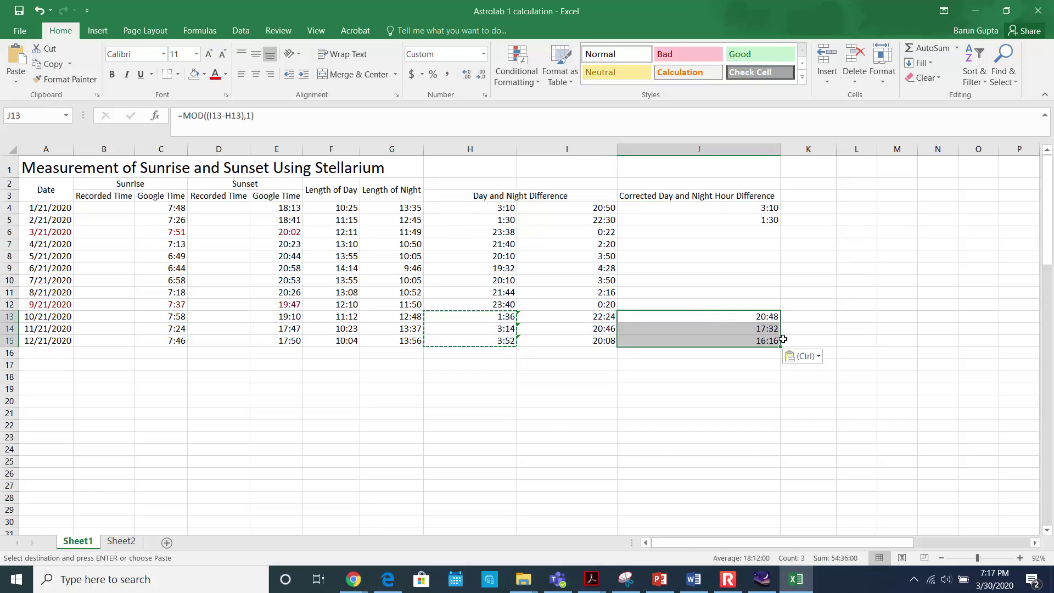
click(791, 355)
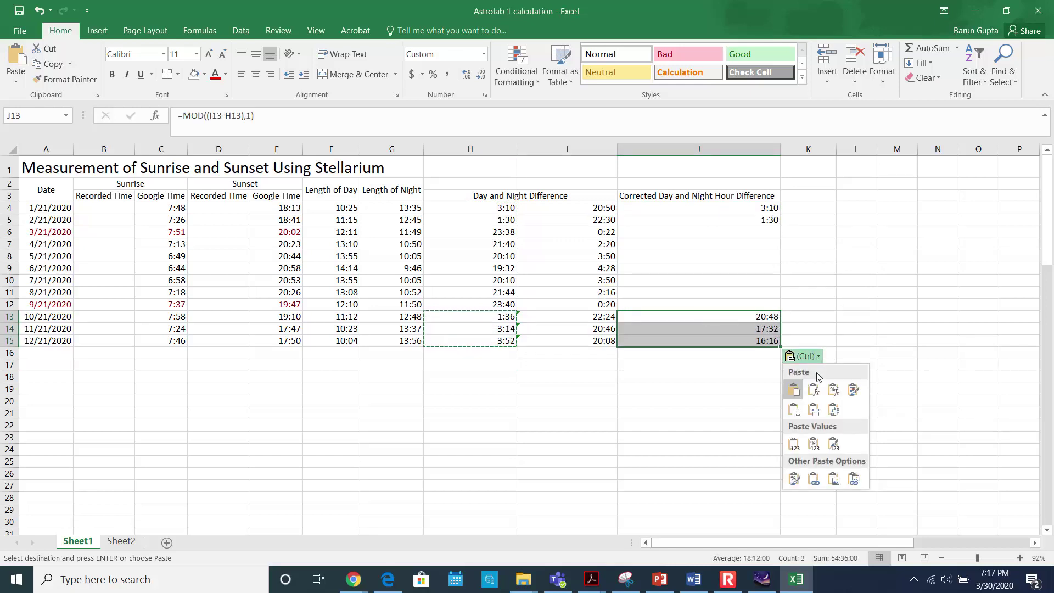
click(794, 443)
click(637, 367)
- Copy the March to September differences in I6:I12 into J6:J12 of the Corrected Day and Night Hour Difference column as values only
drag(601, 232, 599, 301)
key(ctrl+c)
click(626, 318)
click(678, 233)
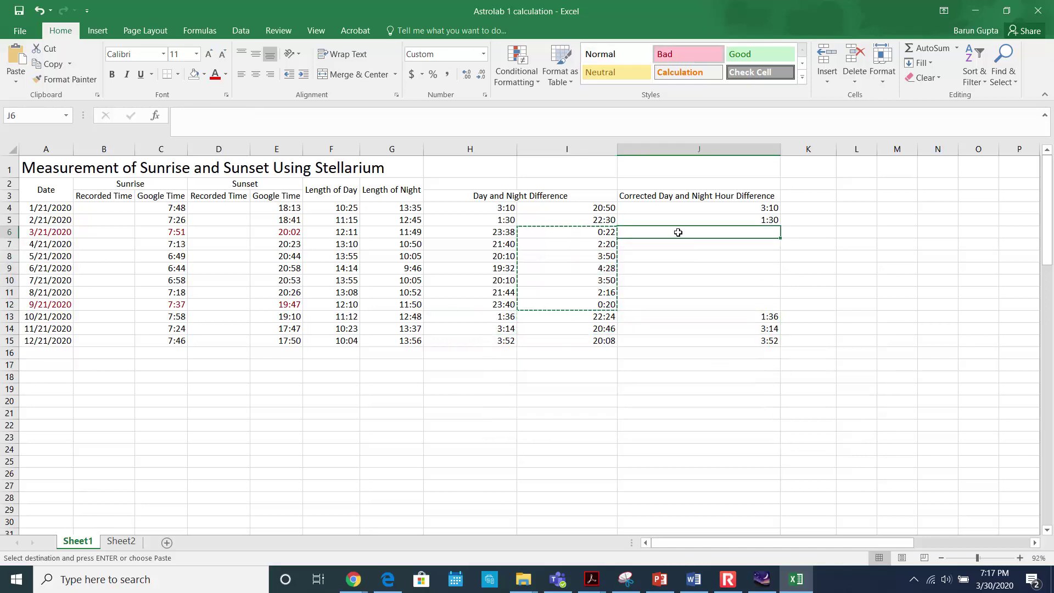
key(ctrl+v)
click(795, 320)
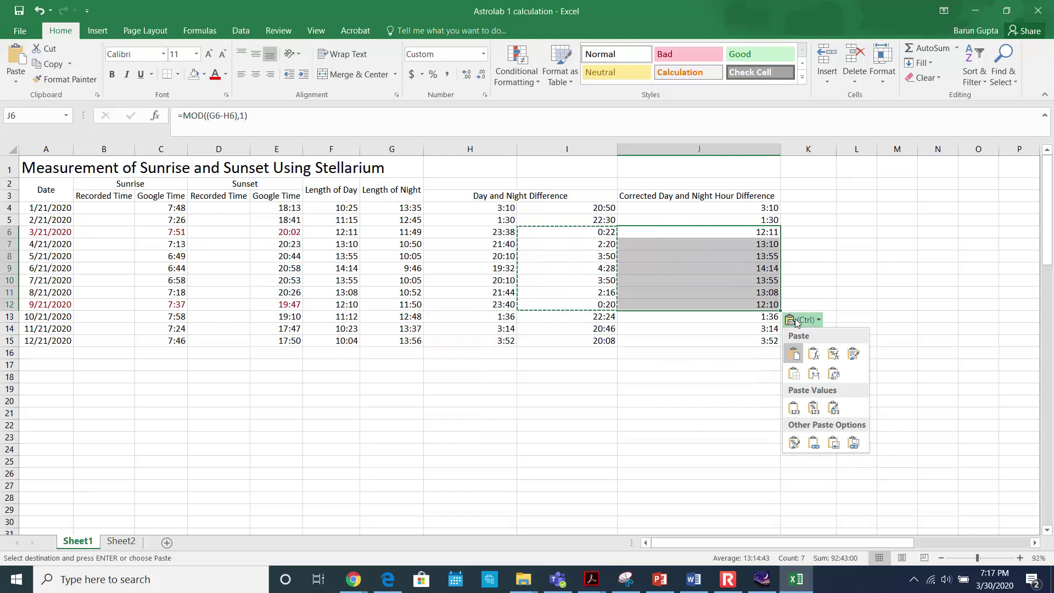
click(794, 408)
click(755, 413)
drag(707, 204, 734, 337)
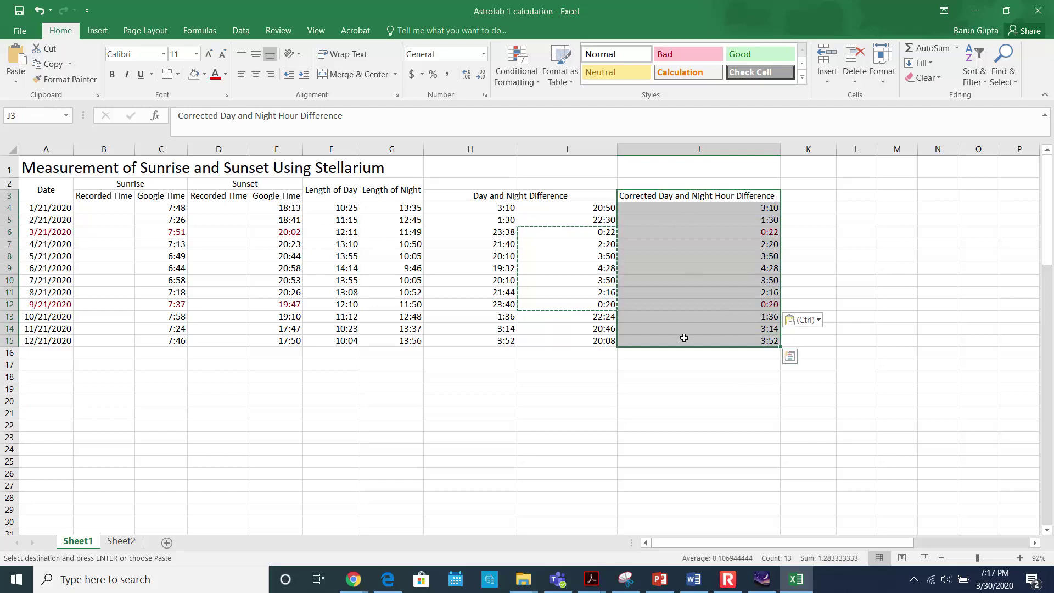
click(683, 400)
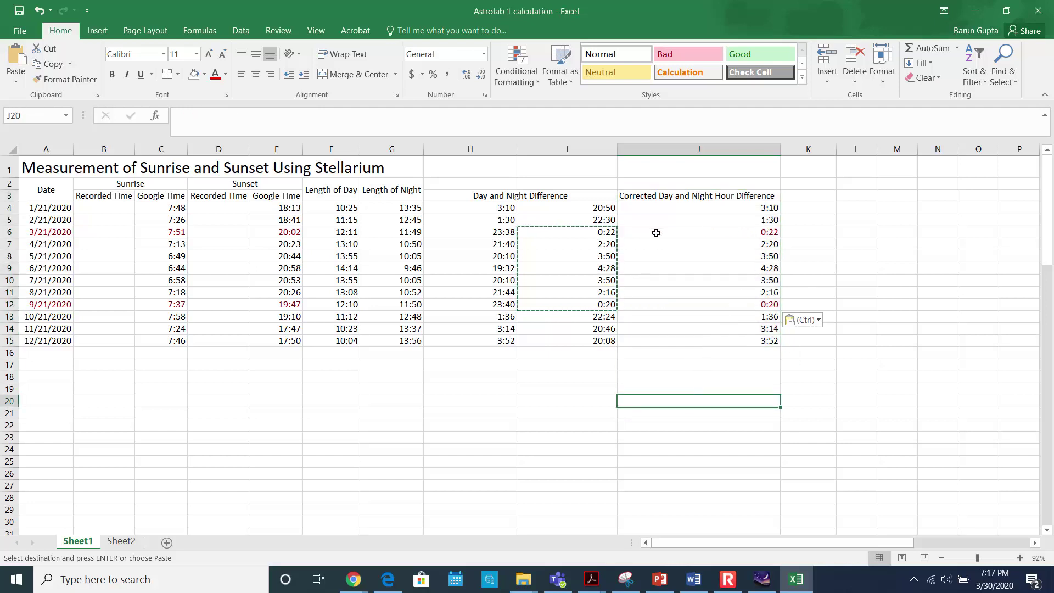
- Highlight the entire 3/21/2020 and 9/21/2020 rows with a standard orange fill
click(844, 240)
click(758, 232)
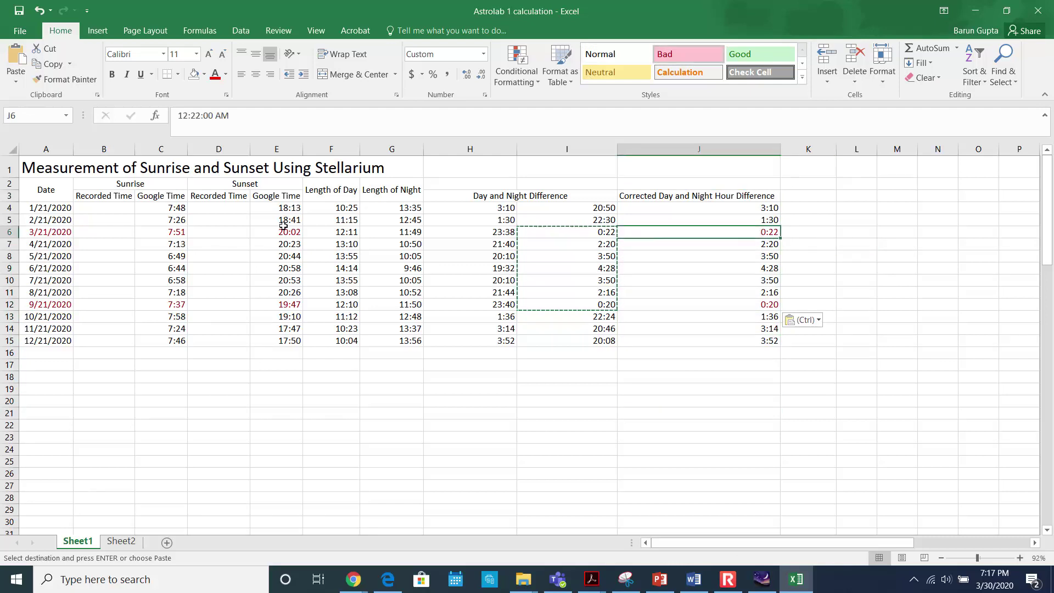
click(9, 232)
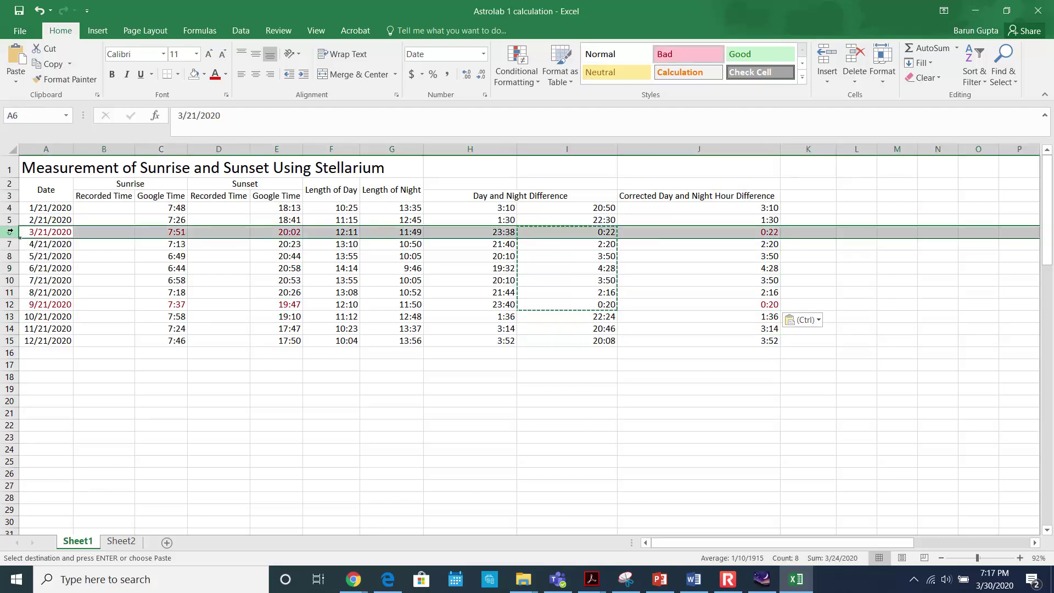
key(Escape)
click(205, 75)
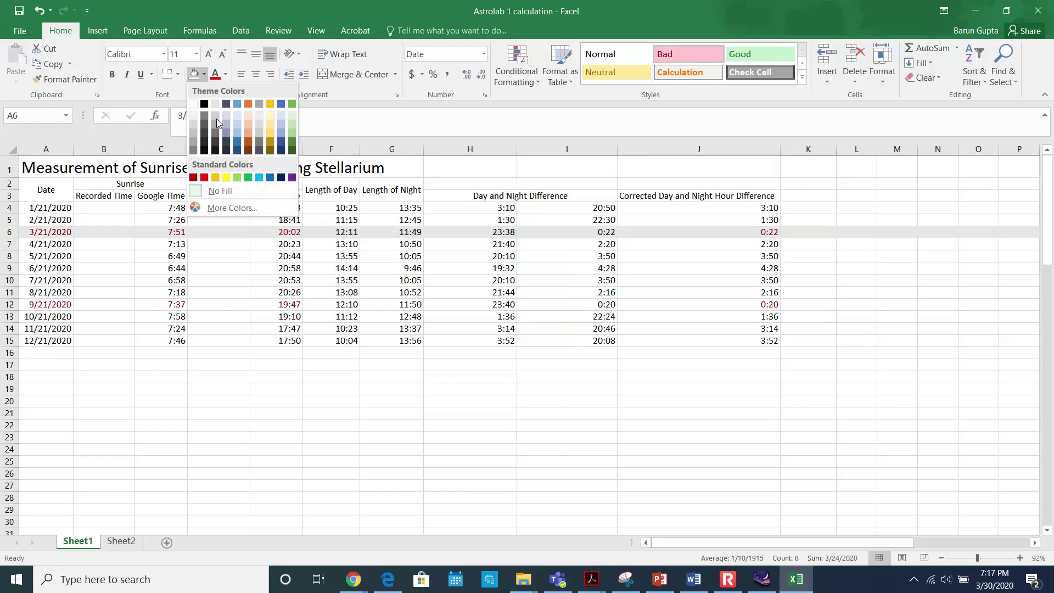
click(217, 186)
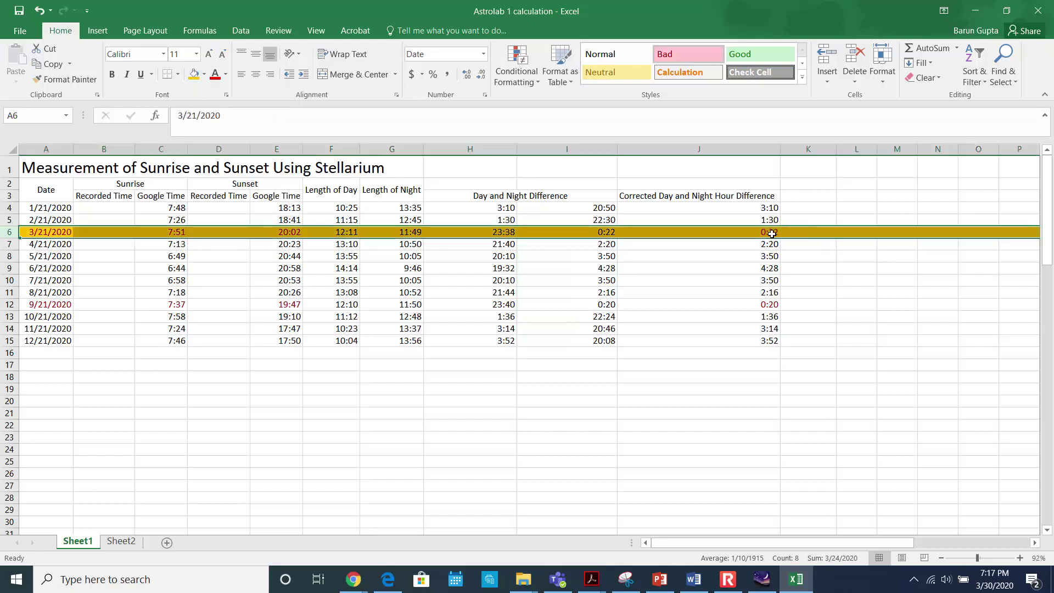
click(9, 304)
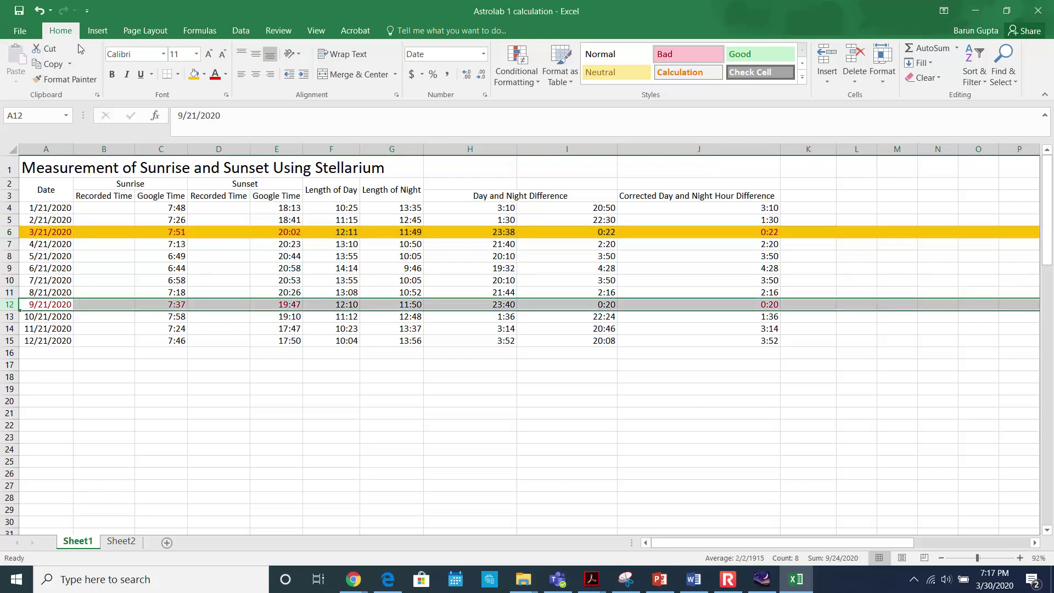
click(194, 75)
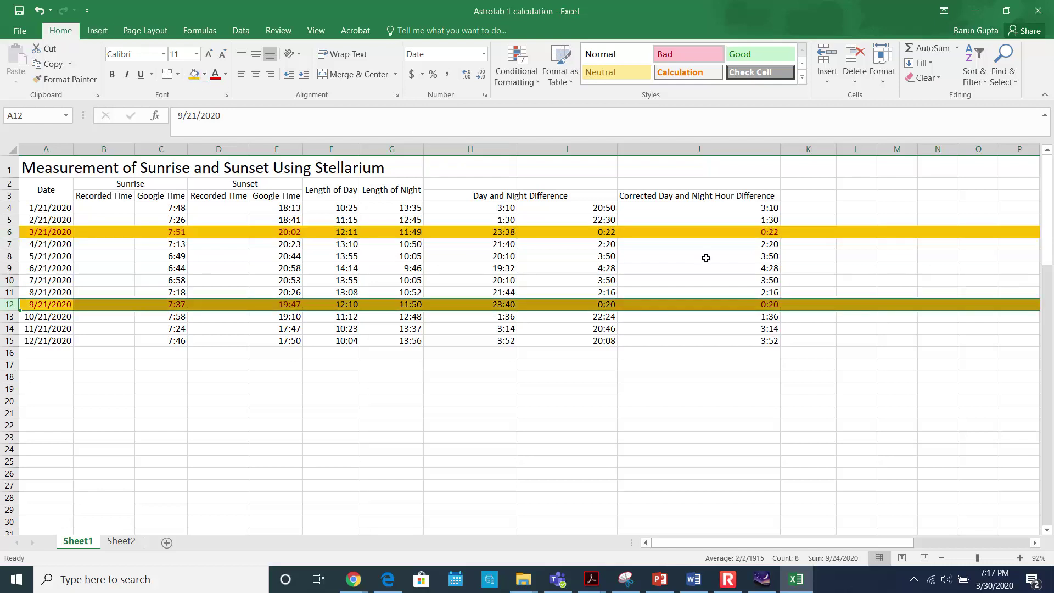
click(821, 377)
- Widen column K and label the 3/21/2020 and 9/21/2020 rows in K6 and K12 as "Days and Night are Equal"
click(755, 235)
click(764, 305)
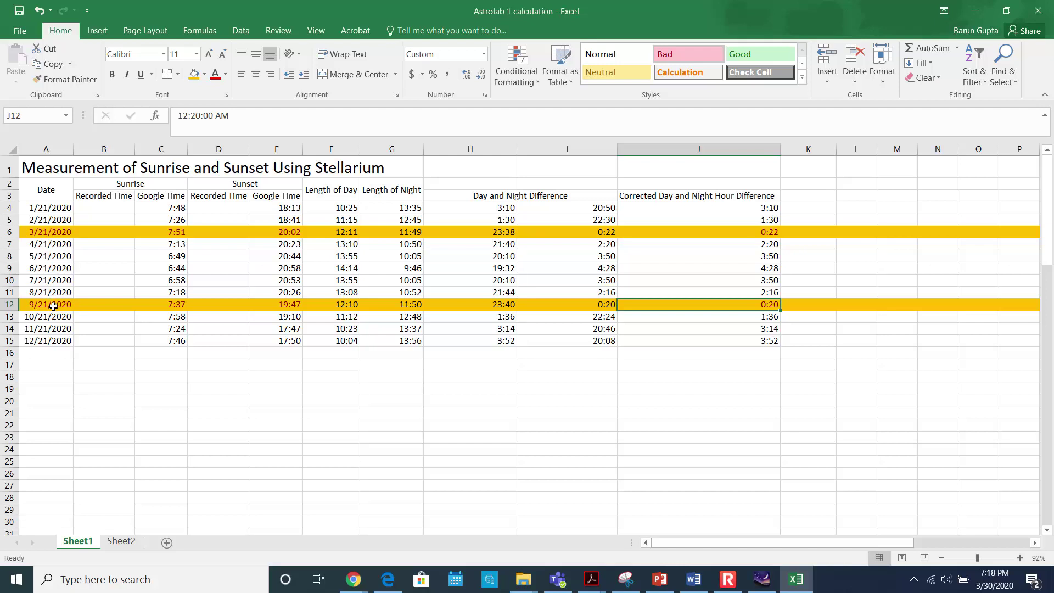
click(826, 234)
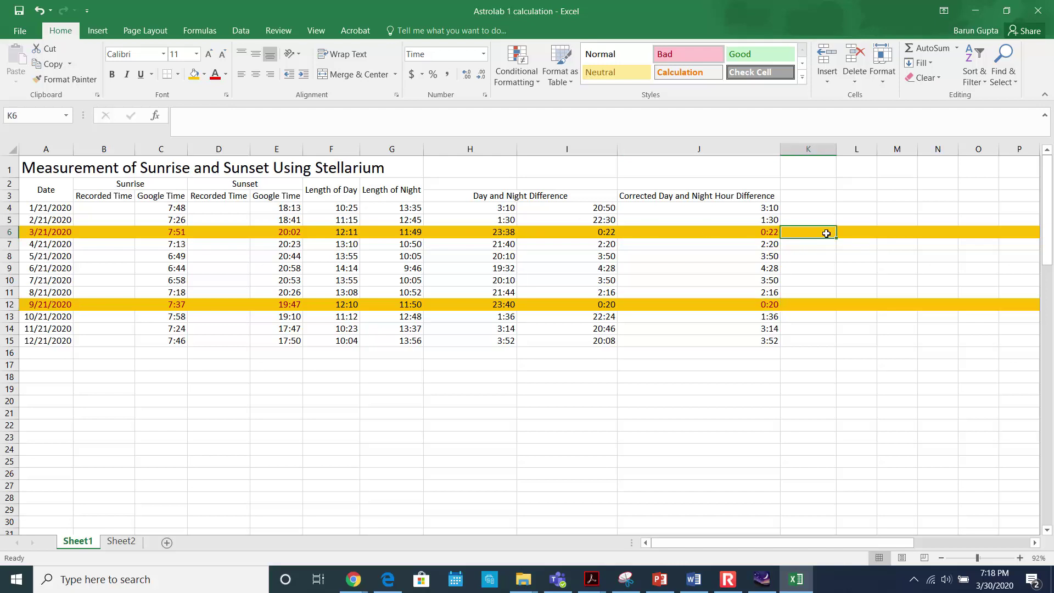
drag(836, 149, 898, 149)
text(Days and Night)
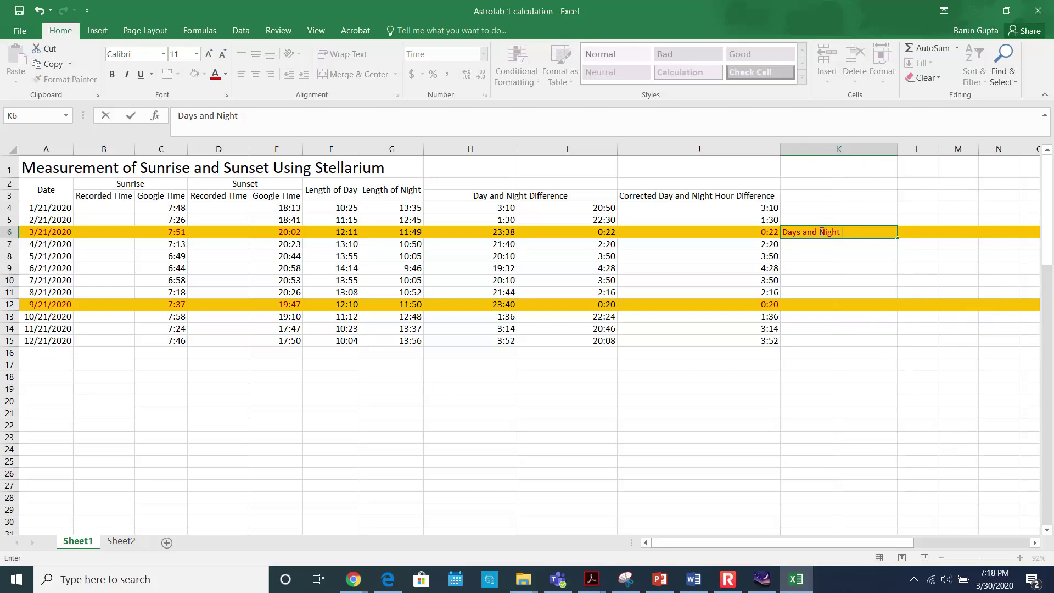
text( aRe Equal)
key(Return)
click(848, 306)
text(d)
key(Return)
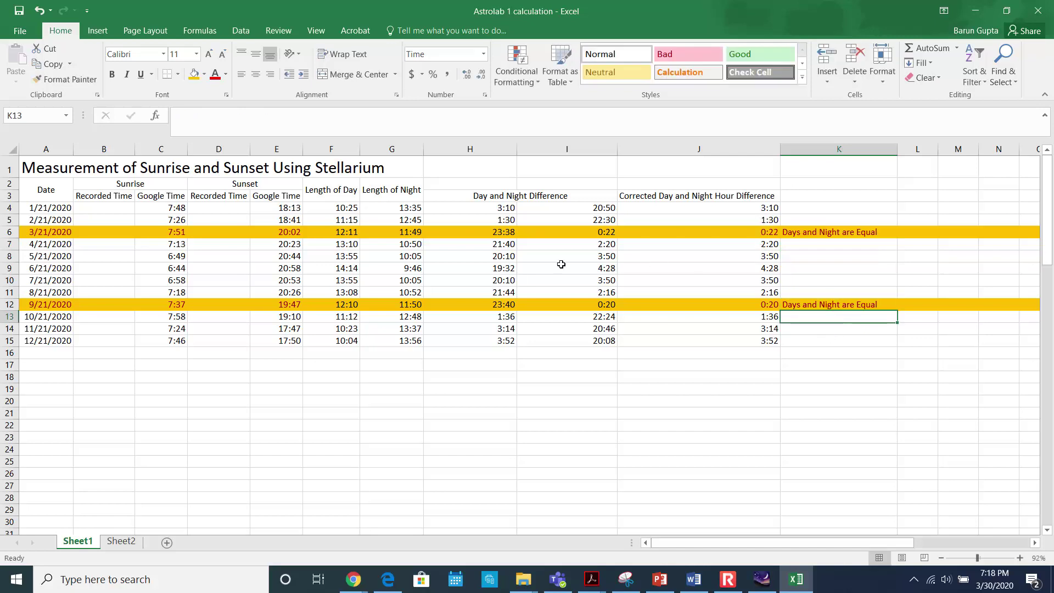
- Label the 6/21/2020 row in K9 as "Longest day"
click(13, 268)
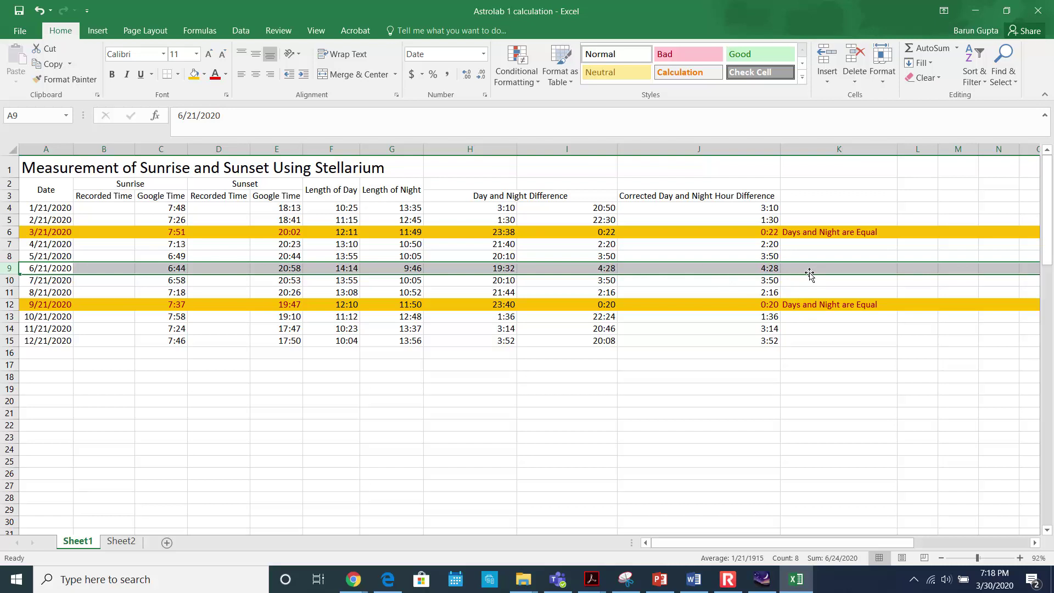
text(L)
key(Escape)
click(843, 267)
text(Lomg)
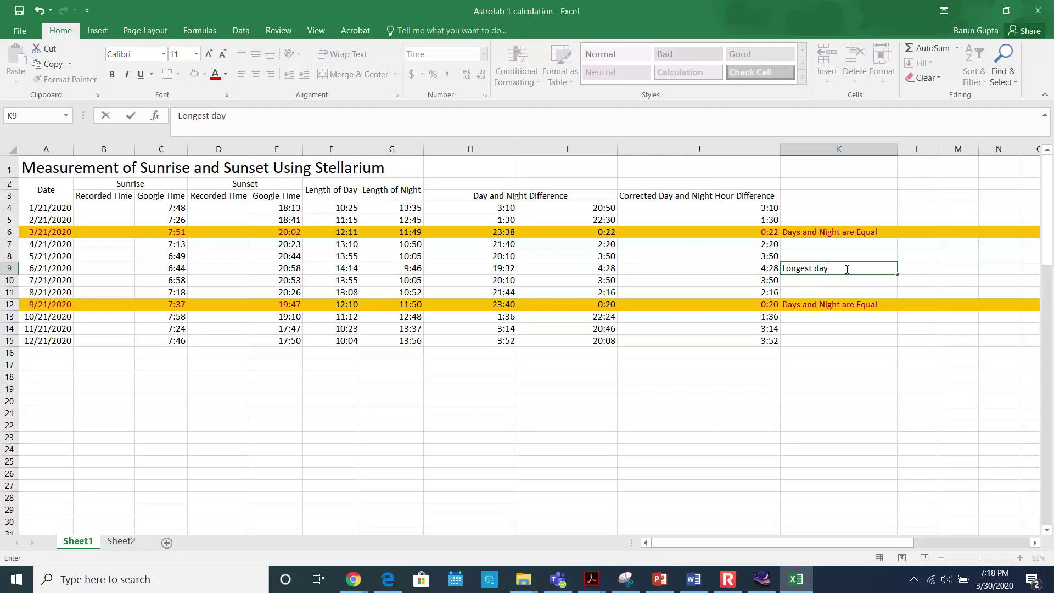
click(832, 344)
click(814, 352)
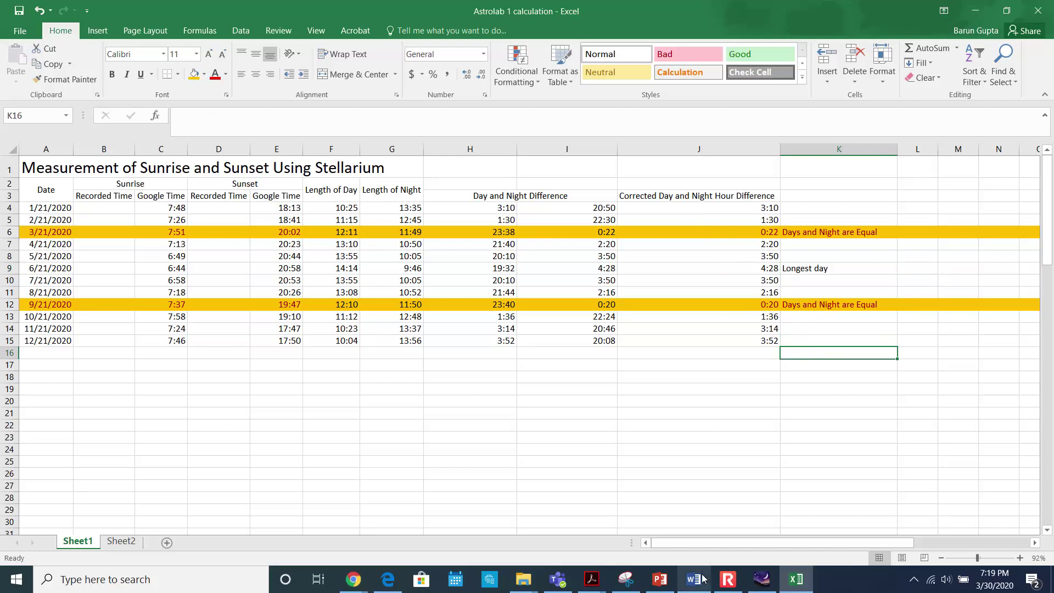
mouse_move(702, 577)
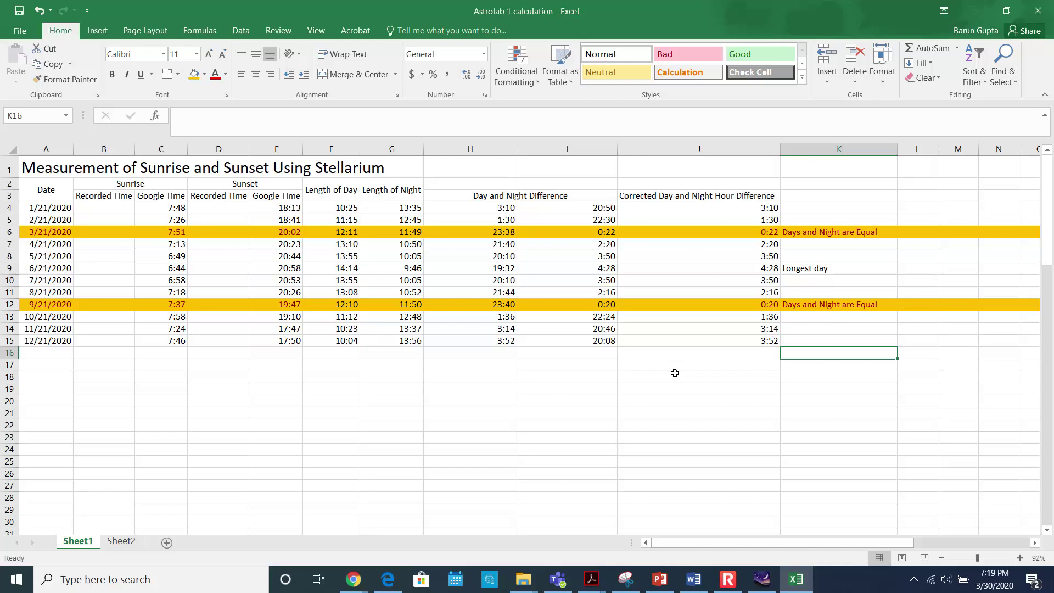
- Copy the dates in A4:A15 to Sheet2 starting at A2, autofit column A, and enter the header "Date" in A1
drag(43, 208, 57, 338)
key(ctrl+c)
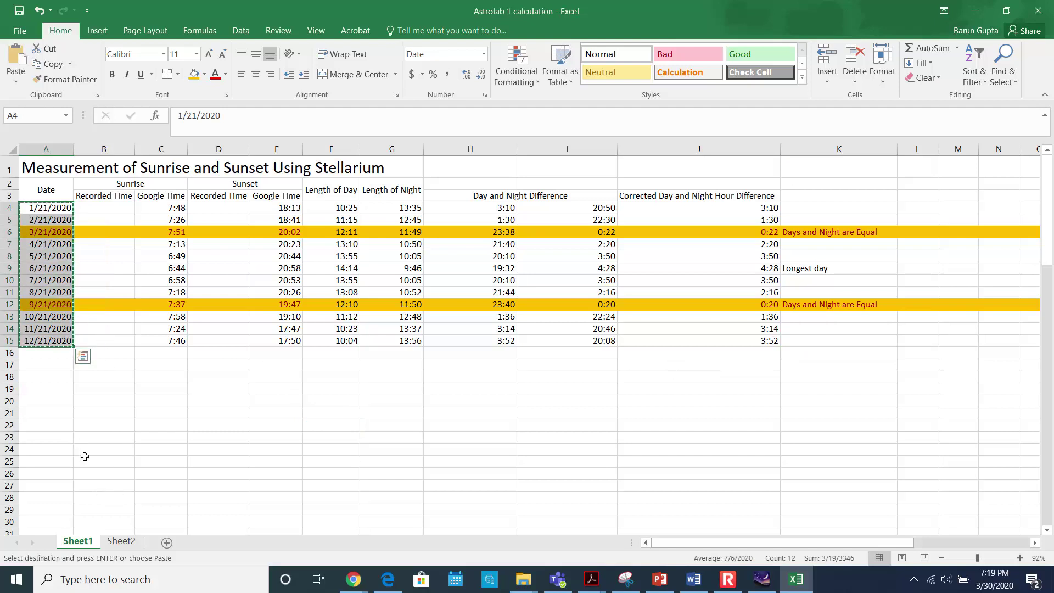
click(117, 540)
click(41, 175)
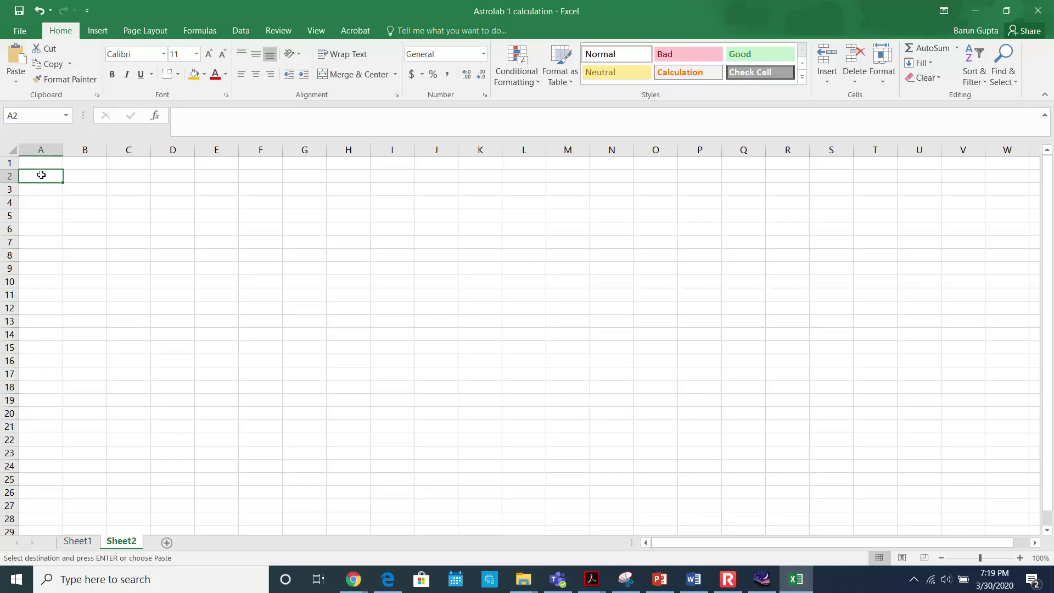
key(ctrl+v)
double_click(61, 150)
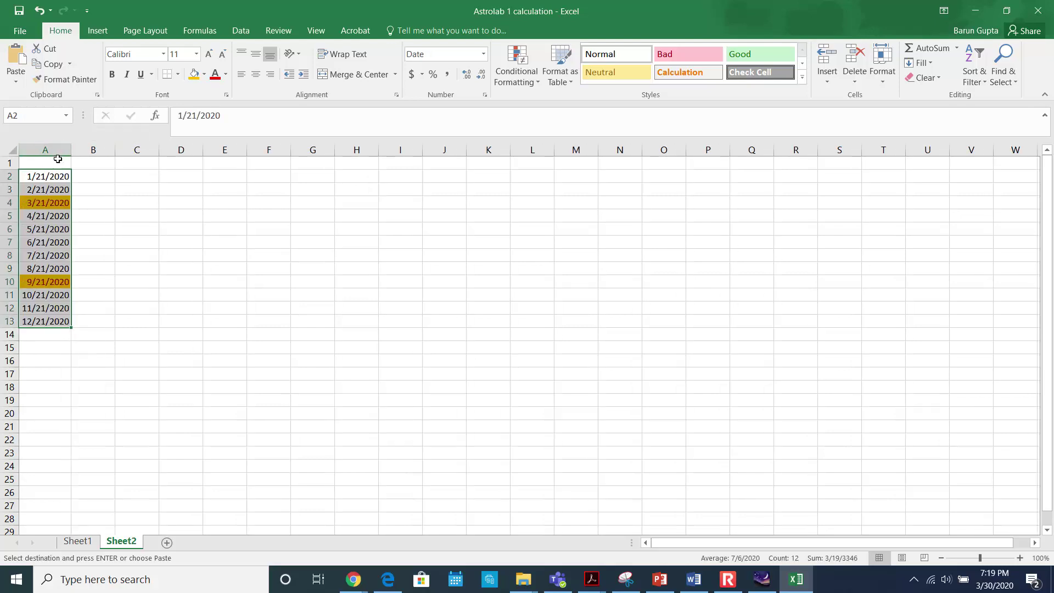
click(56, 163)
text(Da)
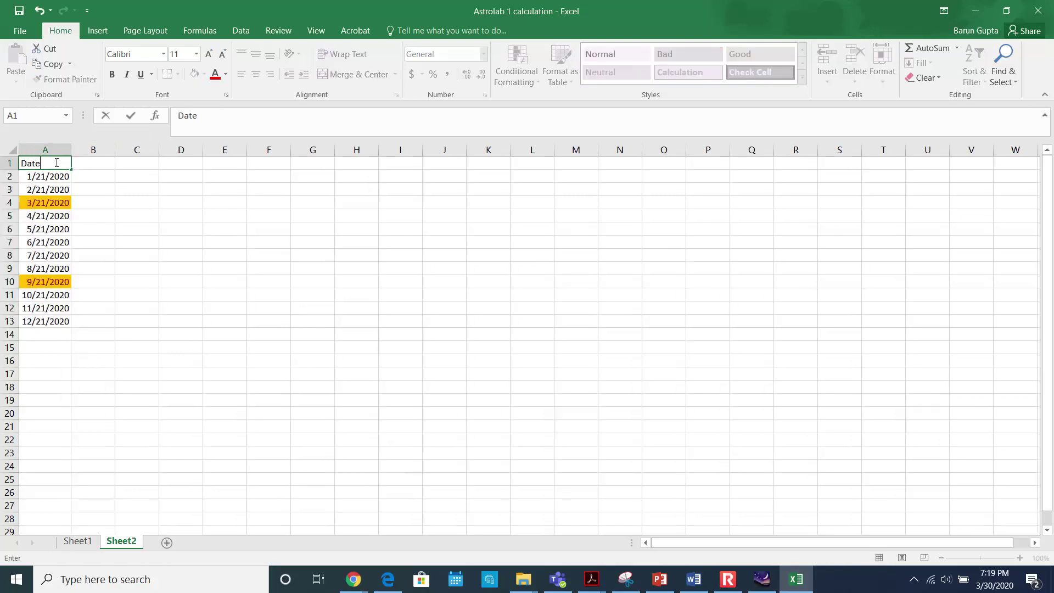
text(te)
click(148, 277)
- Copy the sunrise Google Time column C3:C15 from Sheet1 to B1 of Sheet2 and autofit column B
click(78, 542)
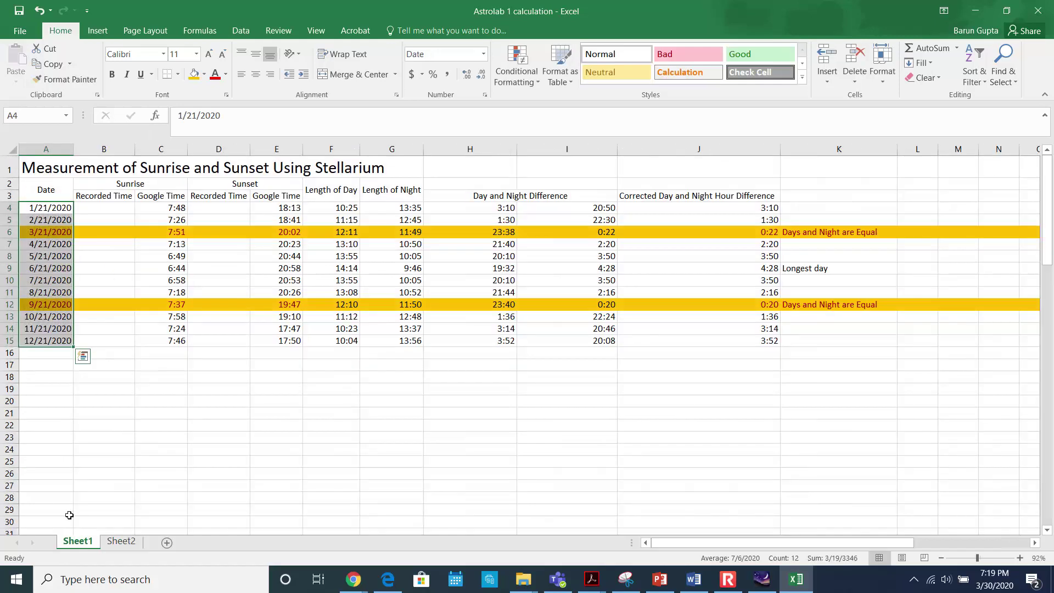
drag(167, 196, 178, 336)
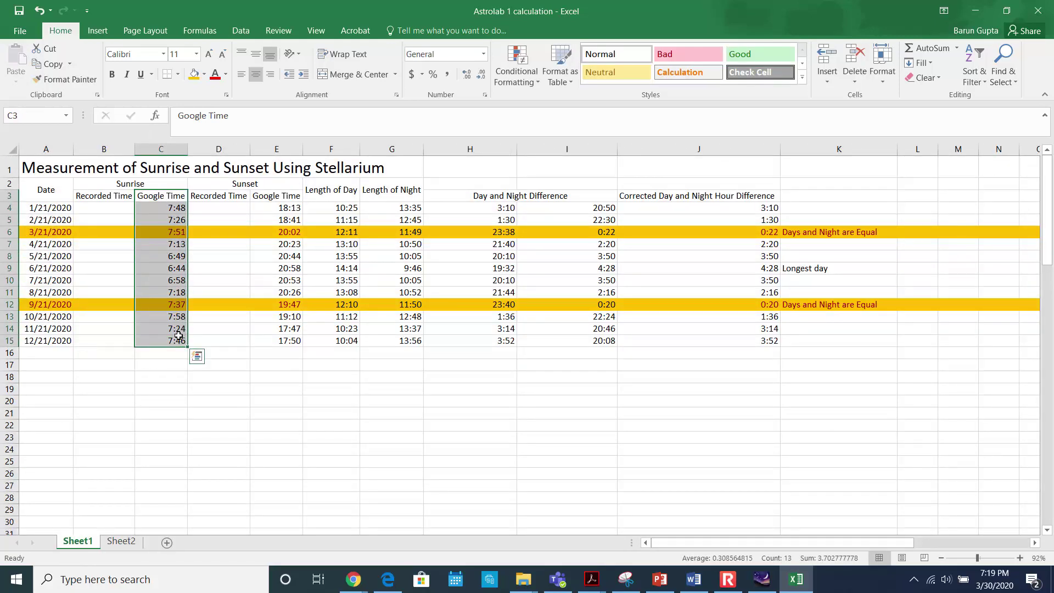
key(ctrl+c)
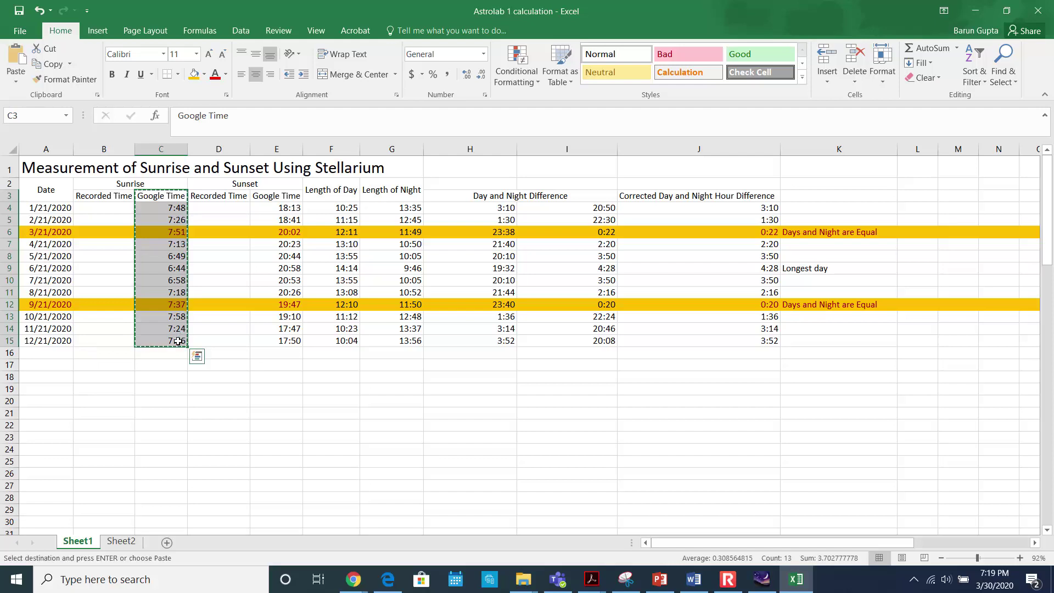
click(121, 541)
click(93, 164)
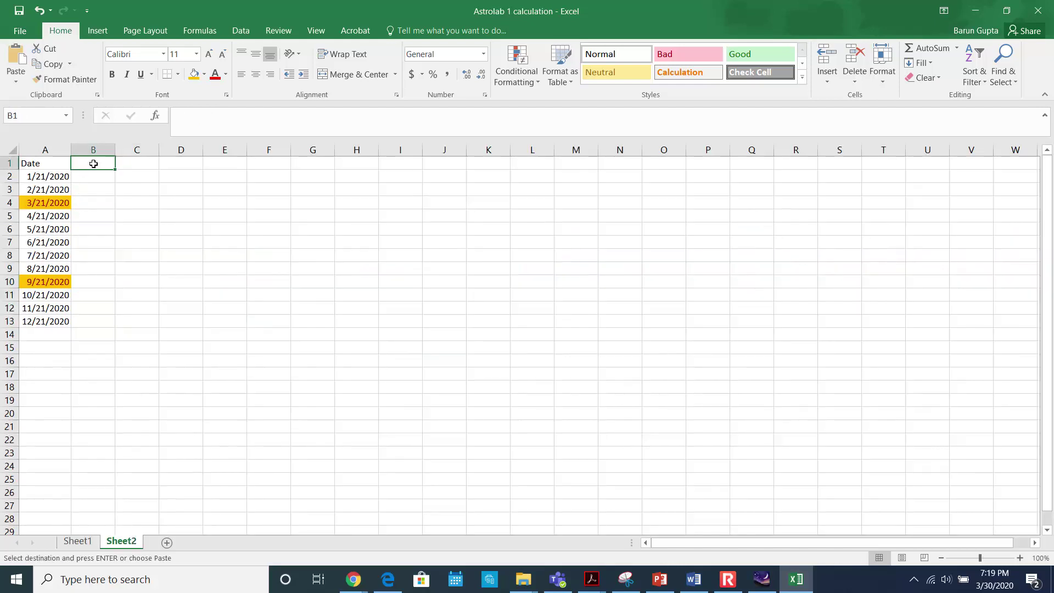
key(ctrl+v)
double_click(115, 150)
click(119, 159)
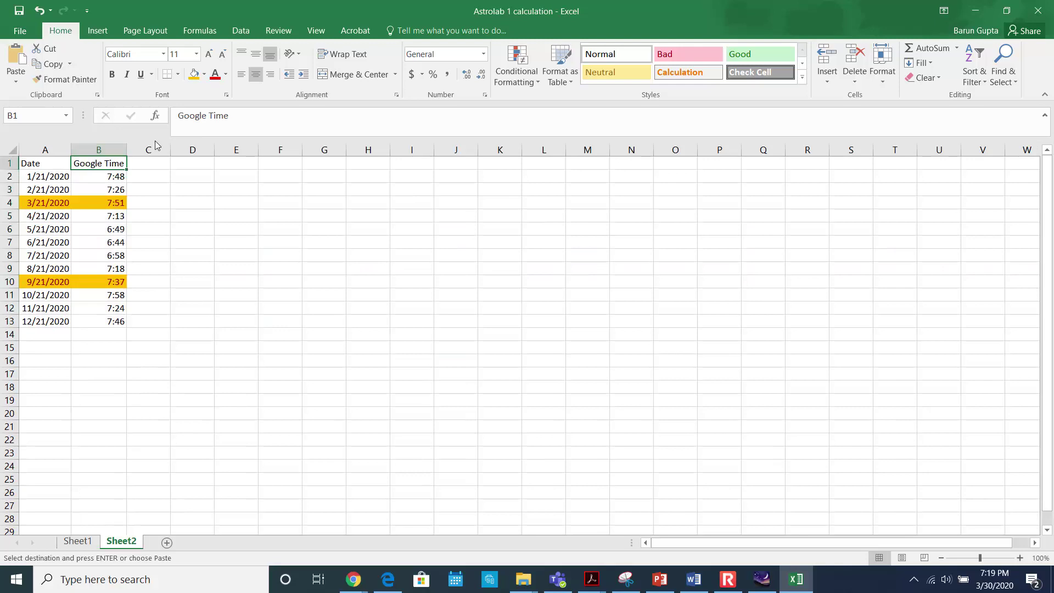
- Replace the B1 header on Sheet2 with "Sunrise"
drag(229, 119, 84, 134)
text(Su)
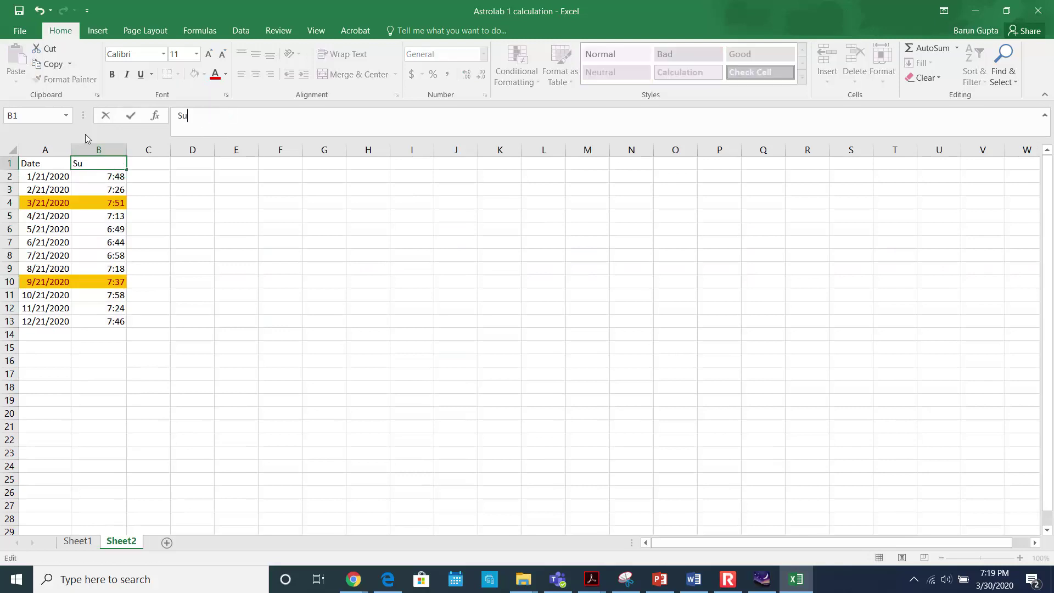
text(nrise)
key(Return)
click(192, 256)
- Insert a scatter chart with smooth lines and markers from the Date and Sunrise data in A1:B13
drag(44, 163, 85, 321)
click(98, 30)
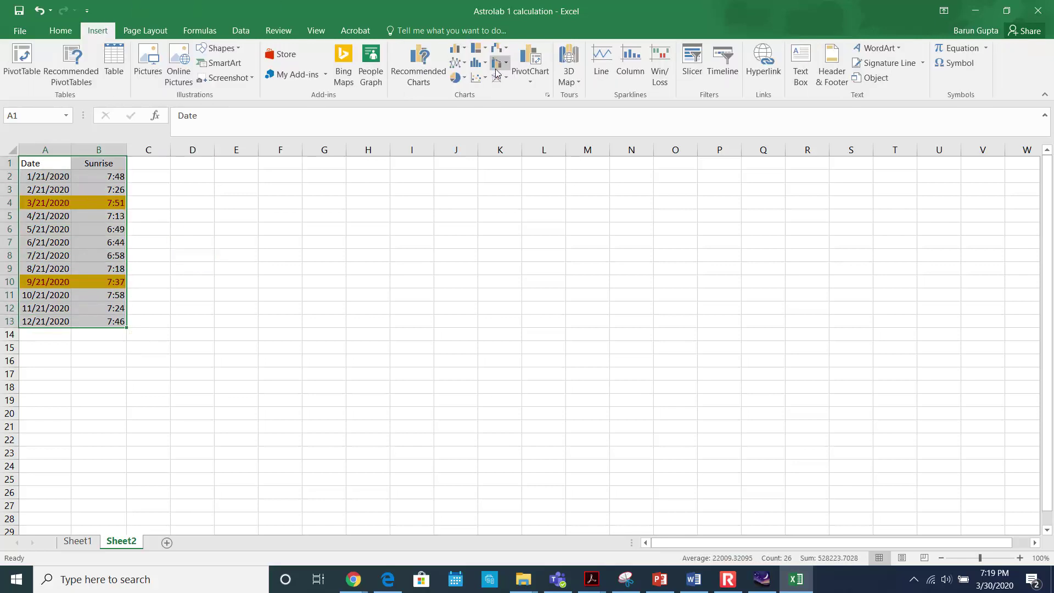
click(478, 81)
click(522, 123)
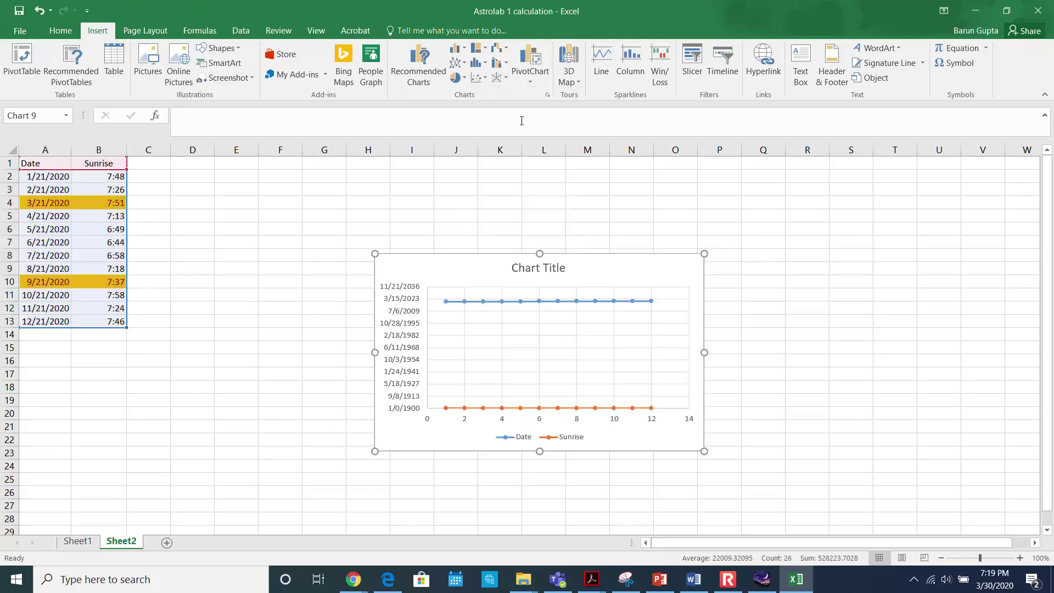
- Delete the Date series from the scatter chart, keeping only the Sunrise series
click(554, 305)
double_click(547, 306)
right_click(547, 306)
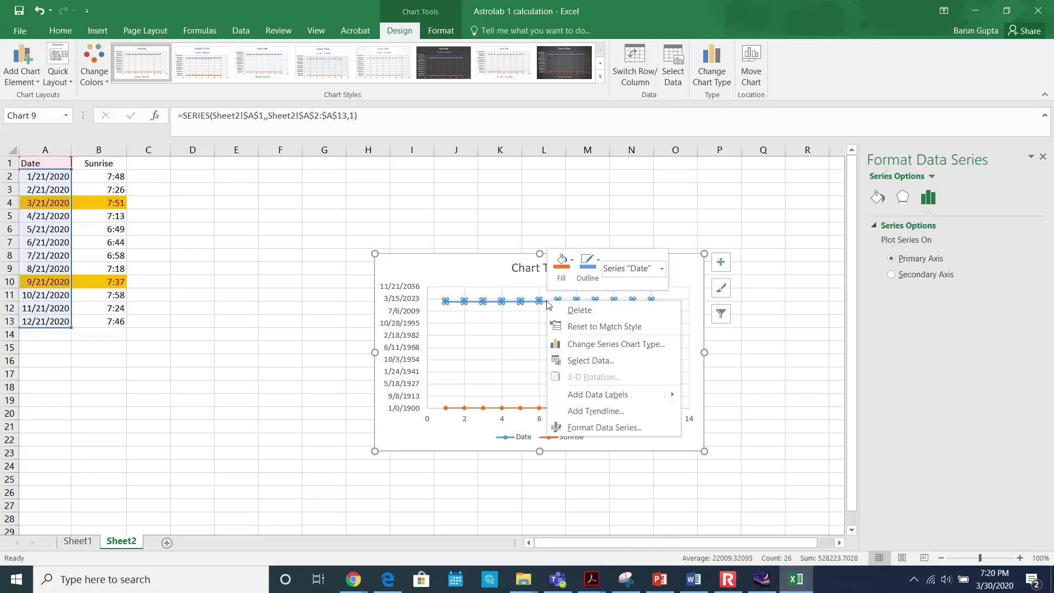
click(569, 312)
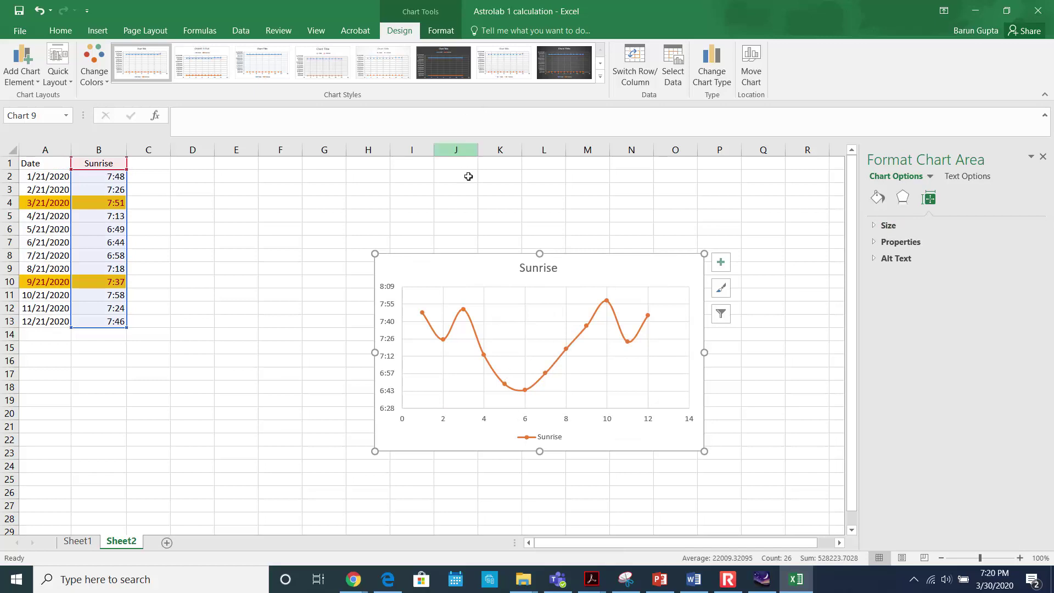
- Move the Sunrise chart up beside the data so its upper-left corner sits in about H1
drag(459, 263, 260, 186)
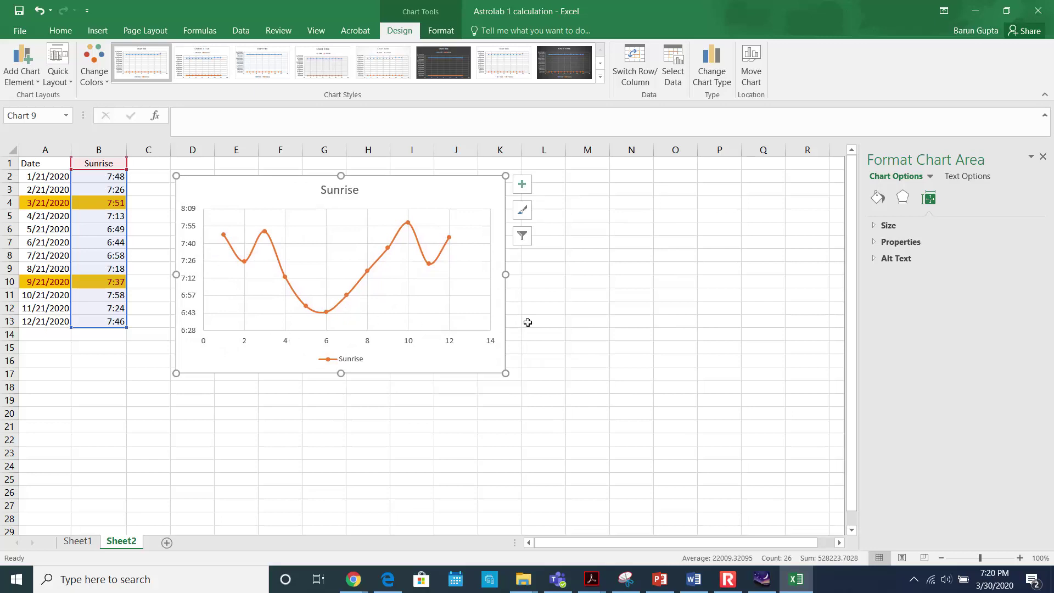
click(587, 331)
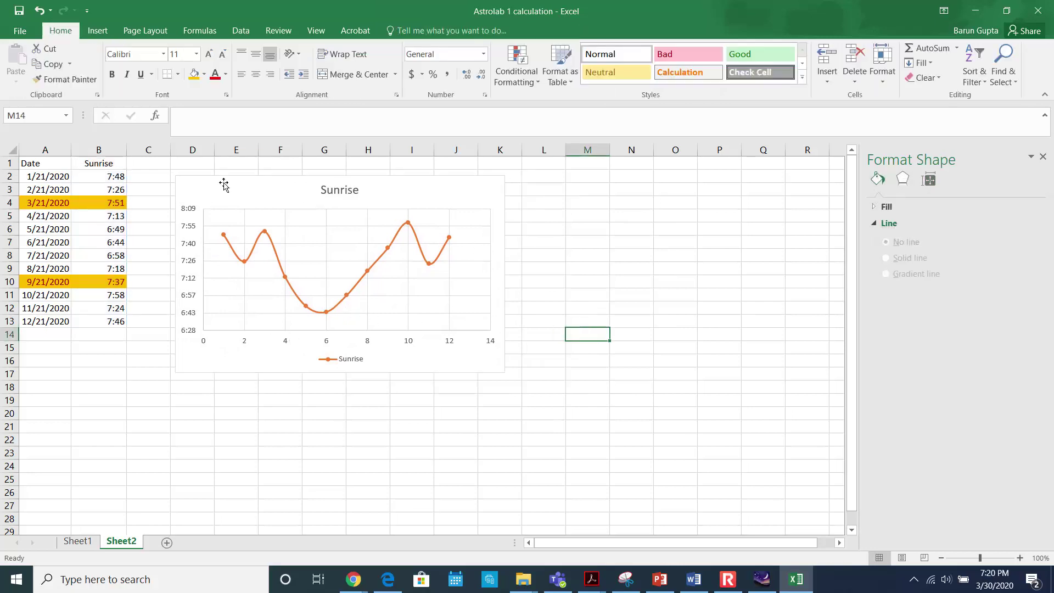
drag(254, 176, 451, 166)
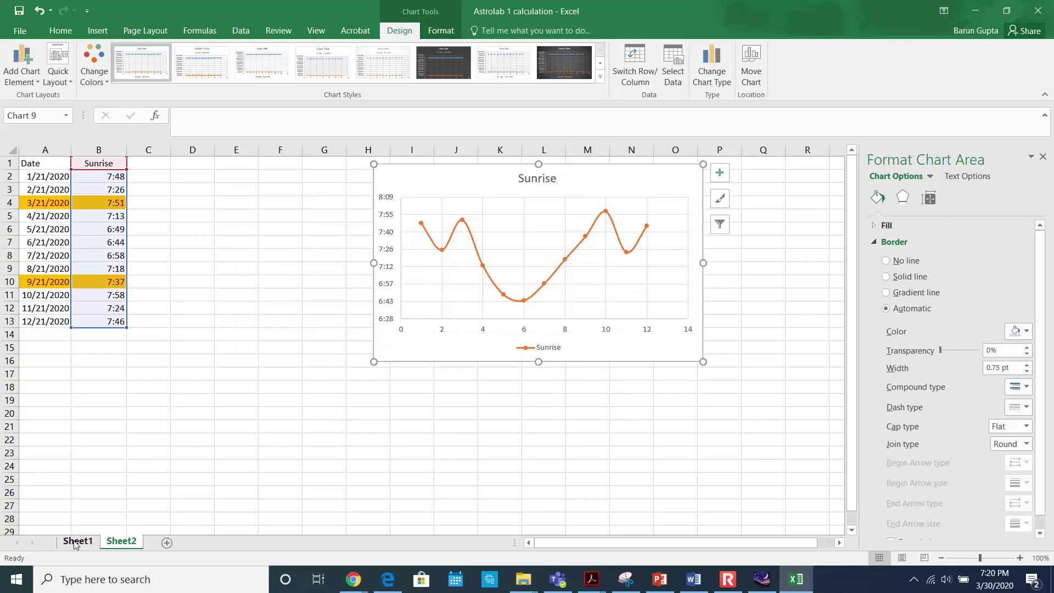
- Copy the Date column A1:A13 to D1 and autofit column D's width to the dates
drag(38, 163, 49, 320)
key(ctrl+c)
click(196, 164)
key(ctrl+v)
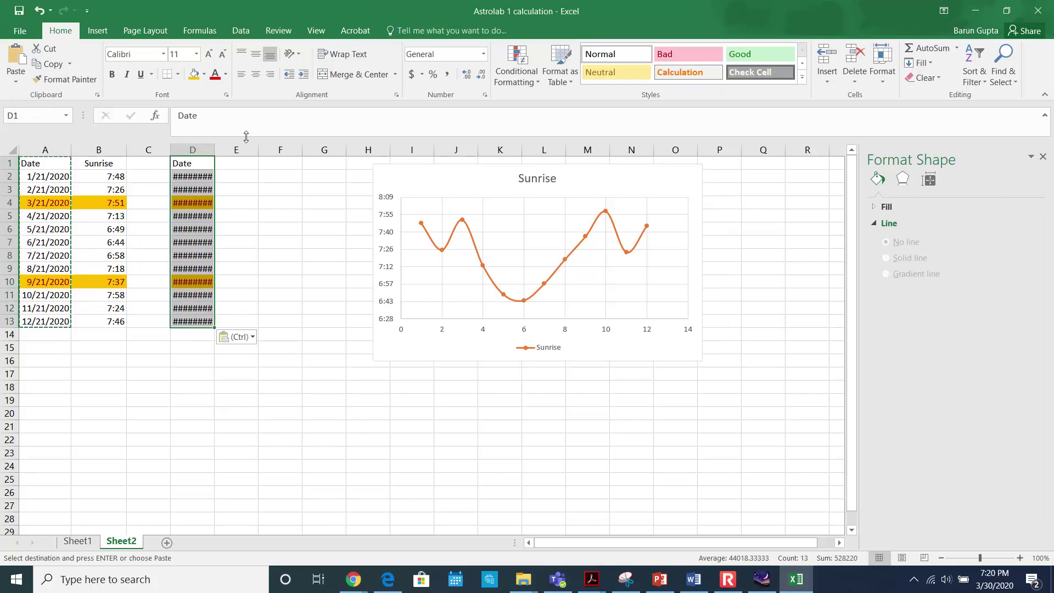
double_click(216, 150)
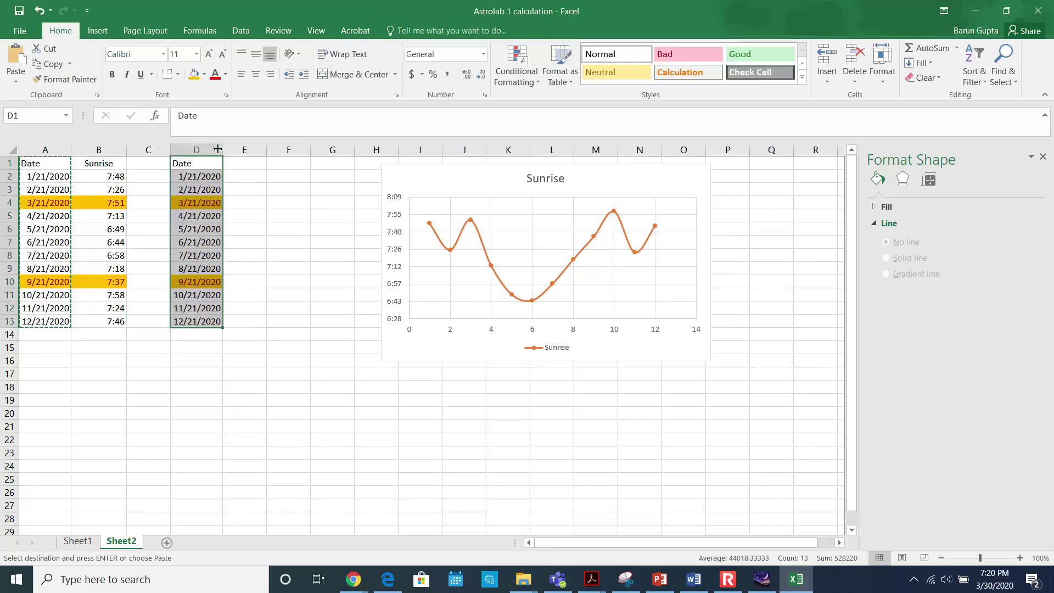
- Copy the sunset Google Time values in E4:E15 of Sheet1 to Sheet2, starting at E2
click(78, 541)
click(258, 449)
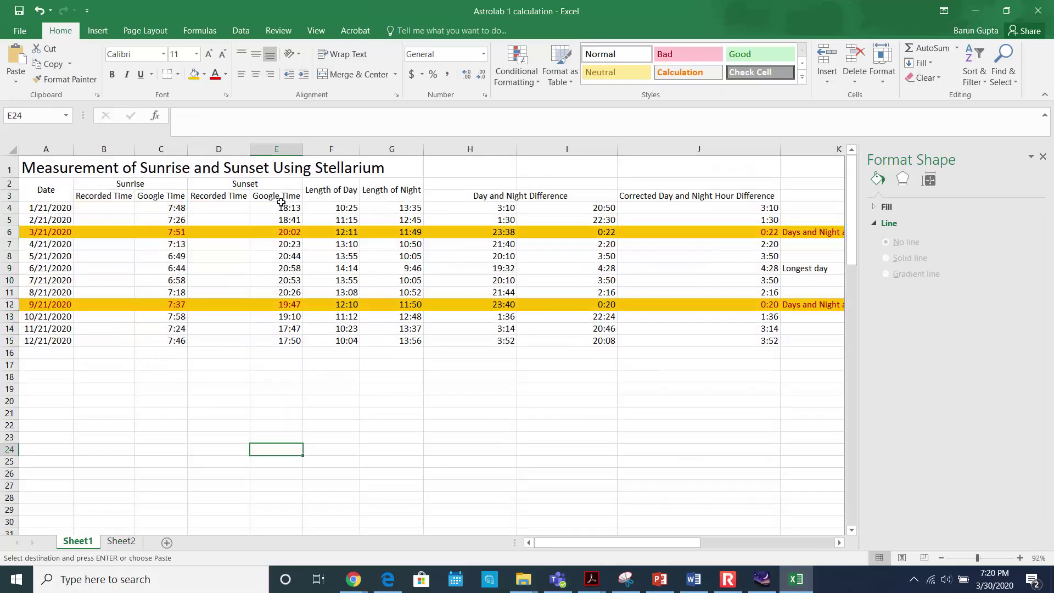
drag(286, 206, 279, 342)
key(ctrl+c)
click(121, 541)
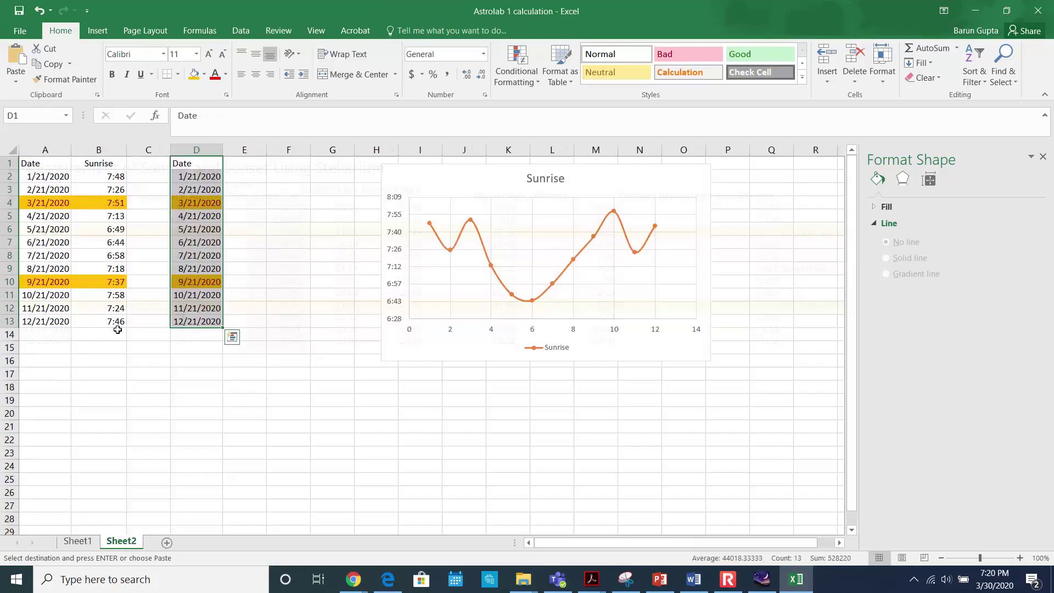
click(242, 173)
key(ctrl+v)
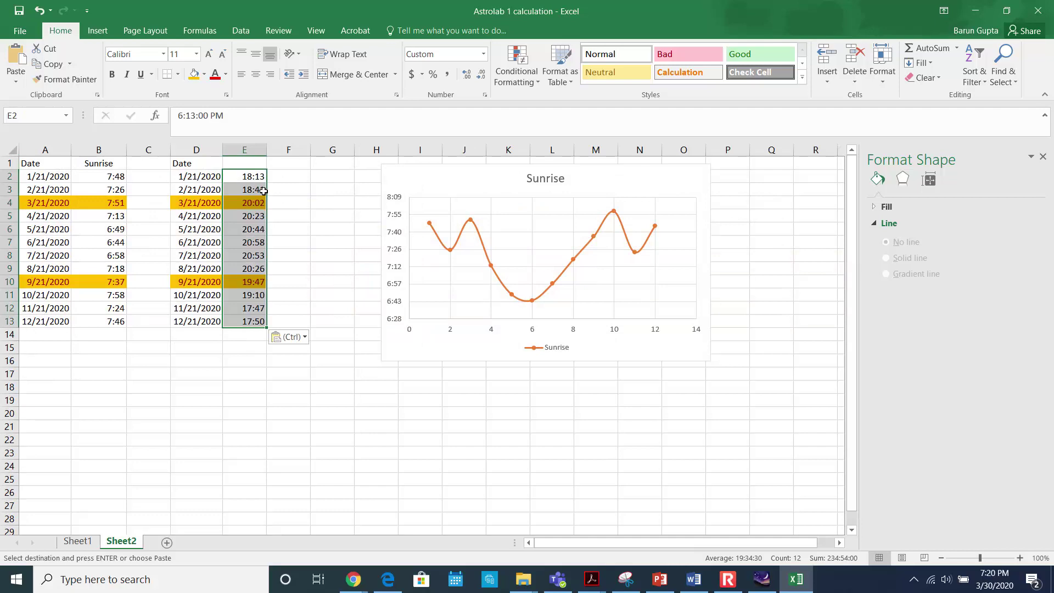
- Enter the header "Sunset" in cell E1 of Sheet2
click(244, 165)
text(Sunset)
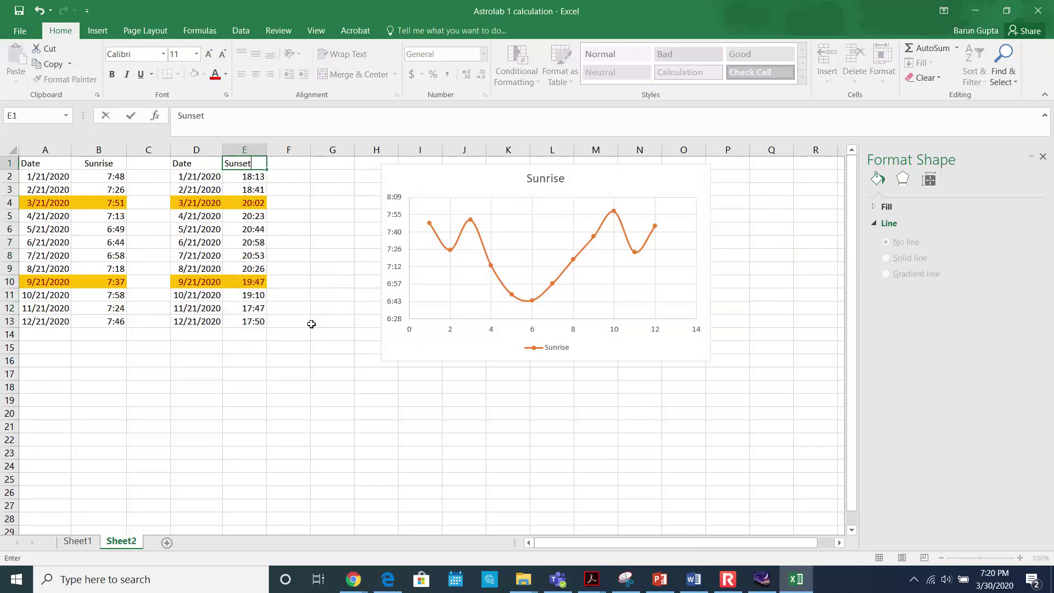
click(316, 350)
- Insert a scatter chart with smooth lines and markers from the Date and Sunset data in D1:E13
drag(187, 165, 252, 323)
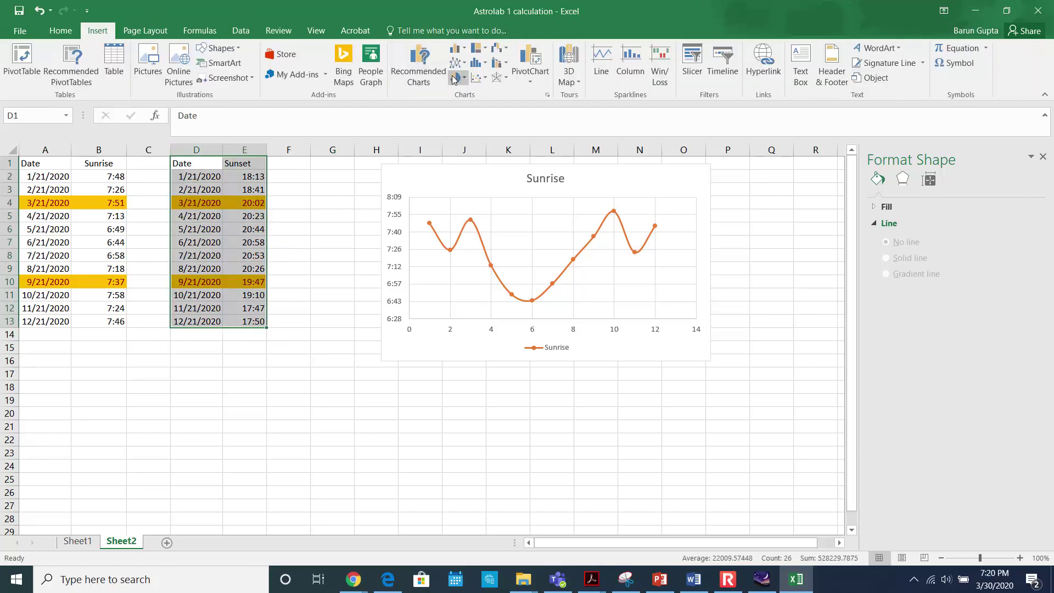
click(483, 78)
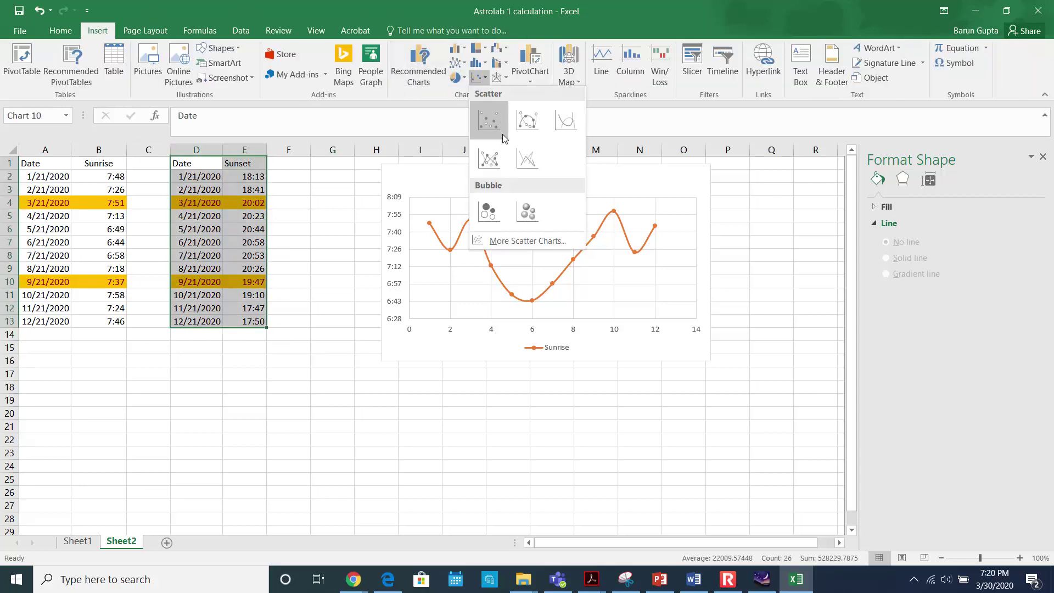
click(527, 121)
- Delete the Date series from the new scatter chart and move the remaining Sunset chart directly below the Sunrise chart
click(447, 303)
right_click(449, 305)
click(481, 315)
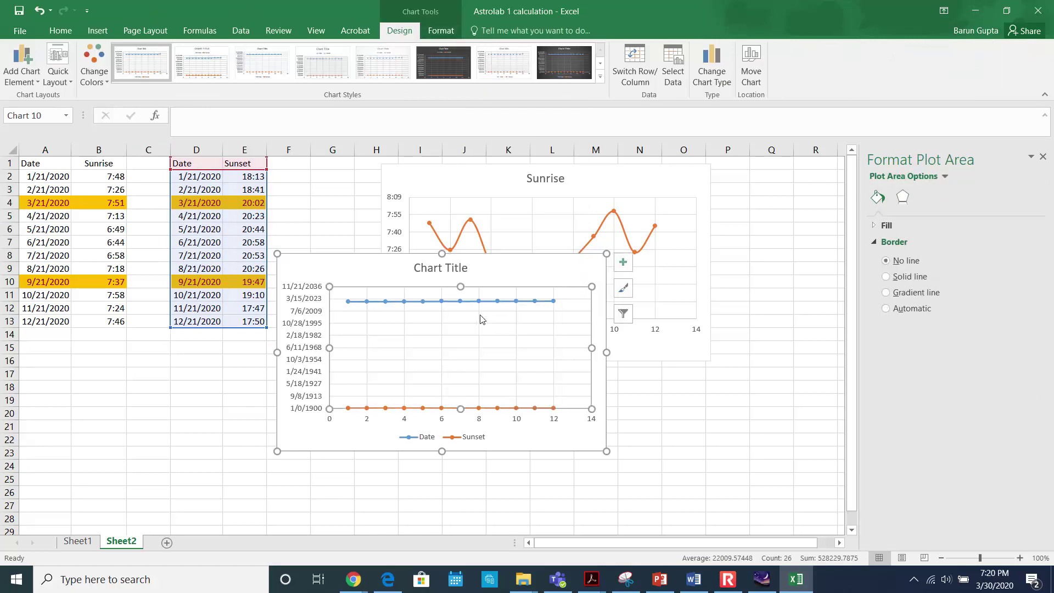
right_click(479, 301)
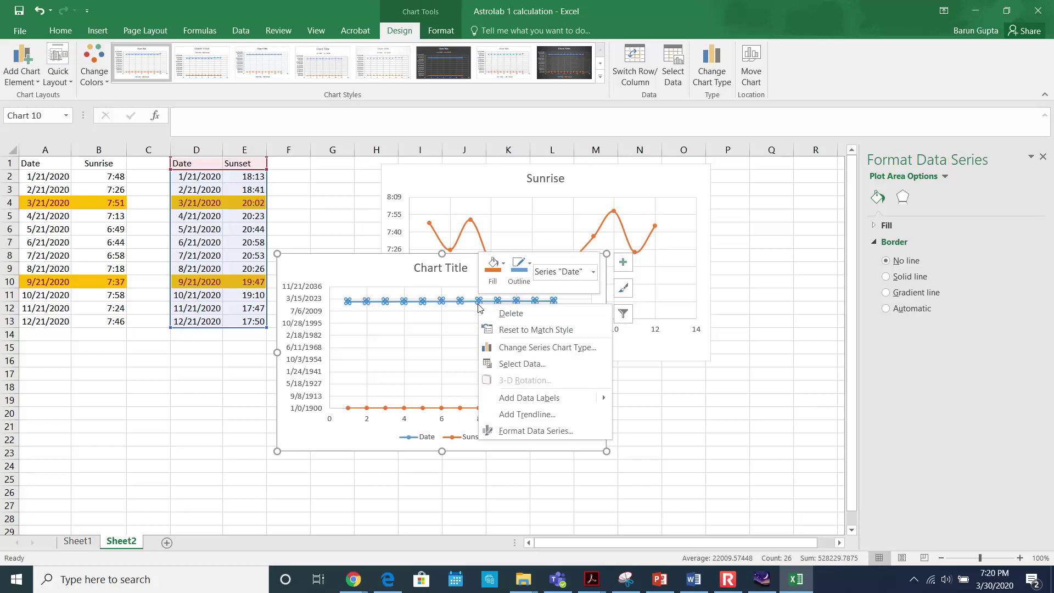
click(507, 313)
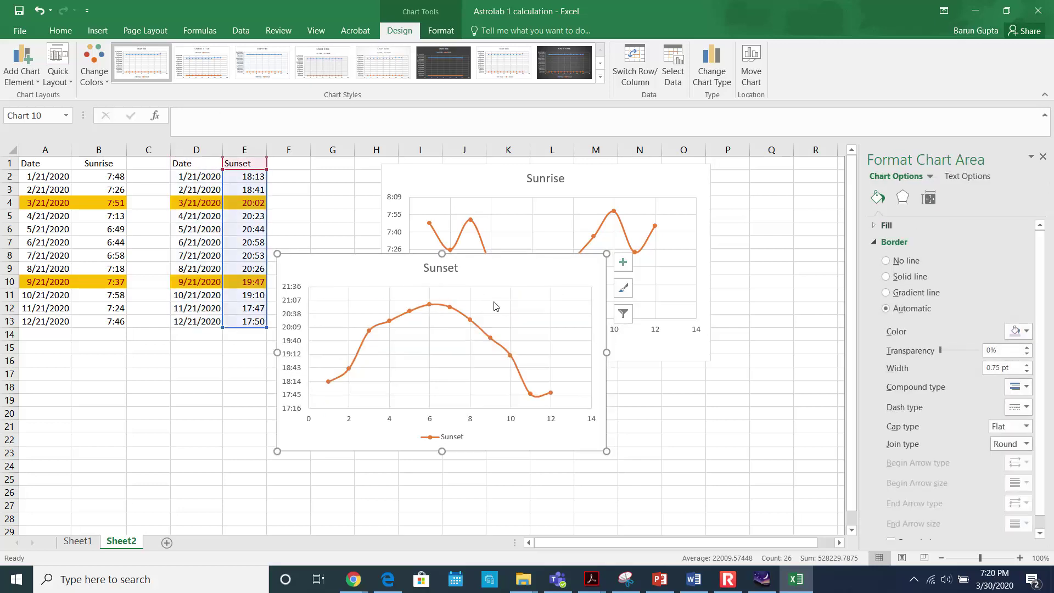
drag(470, 268, 569, 344)
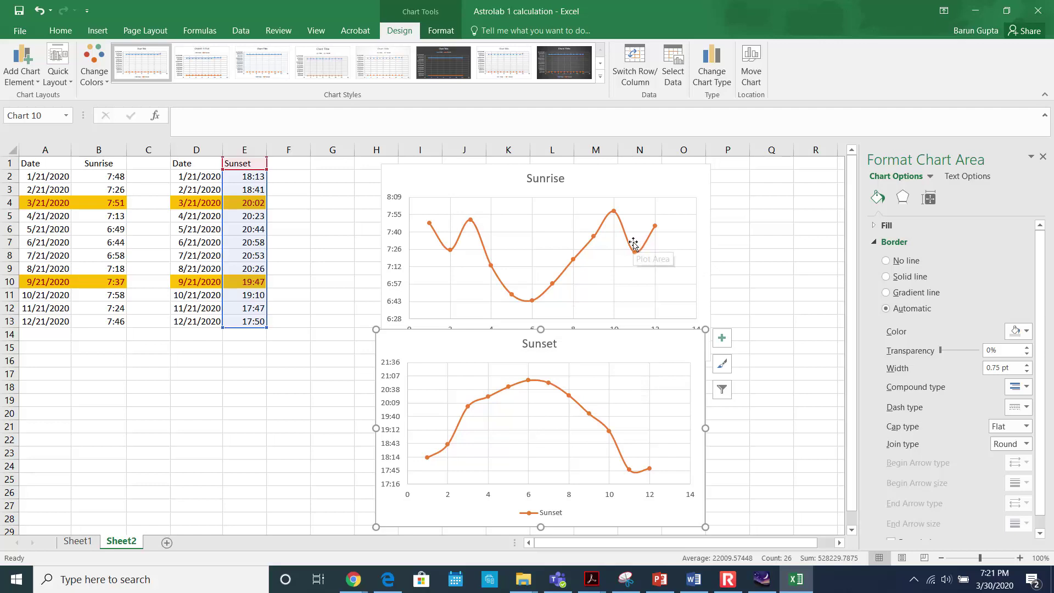
mouse_move(629, 240)
click(729, 580)
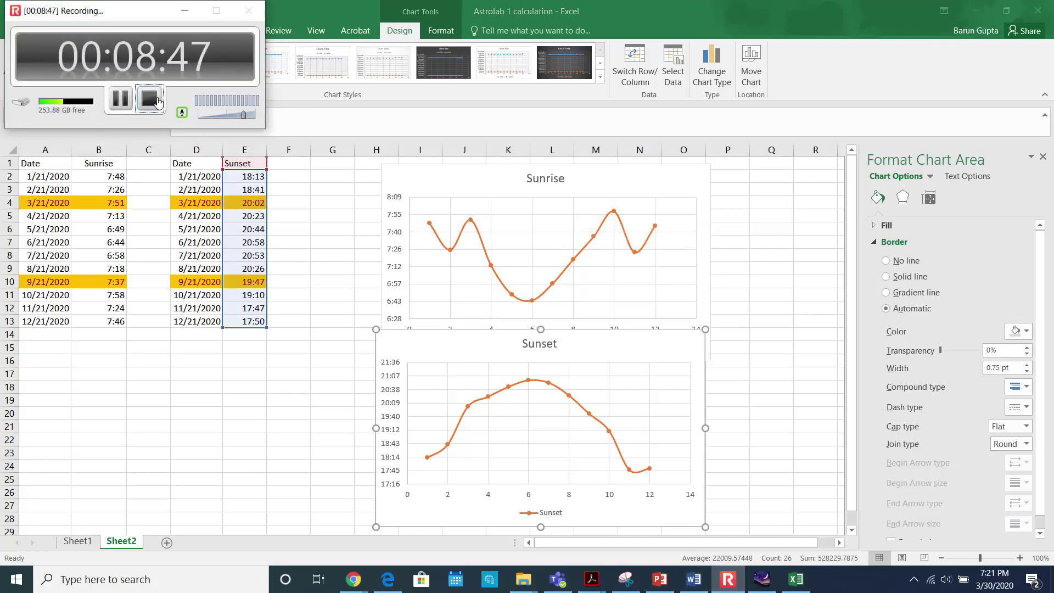